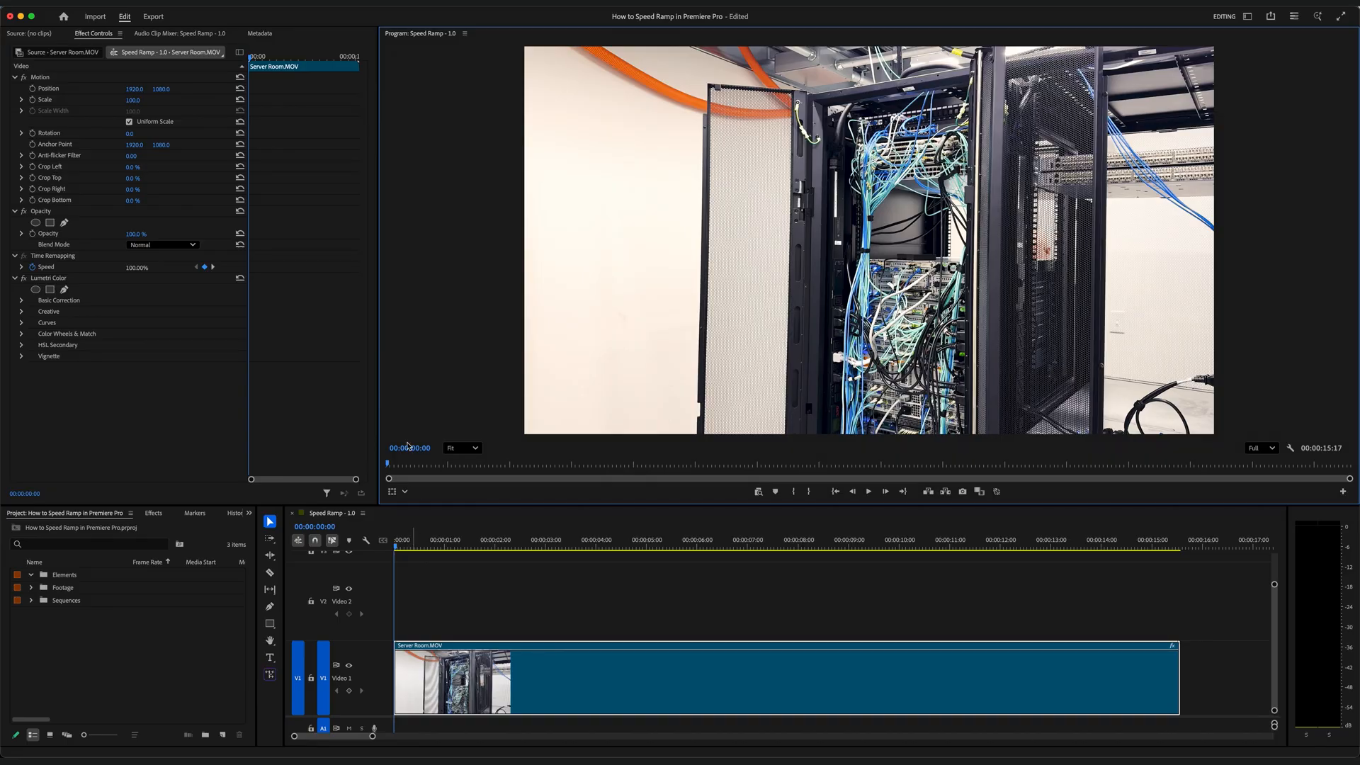
Check the installed program version in its About window and close the window
left_click(39, 3)
left_click(78, 14)
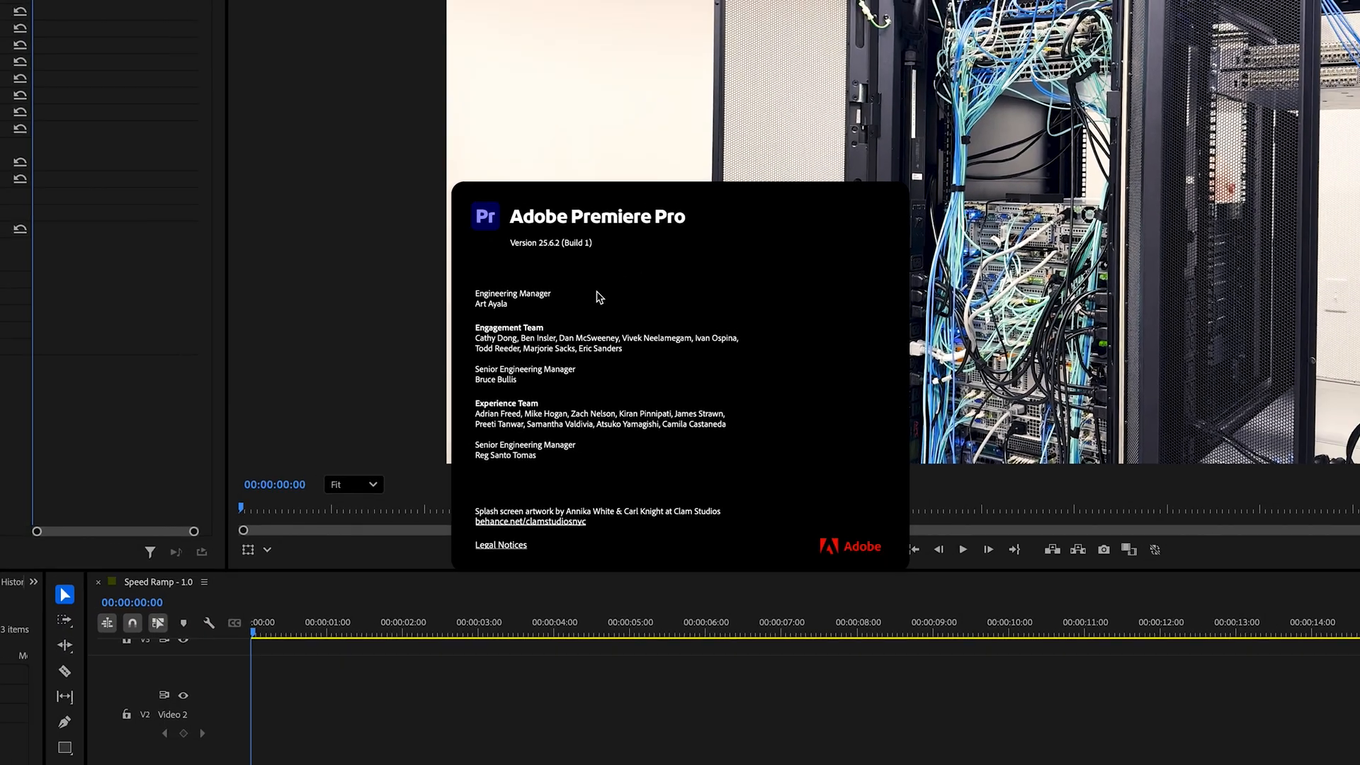
left_click(579, 281)
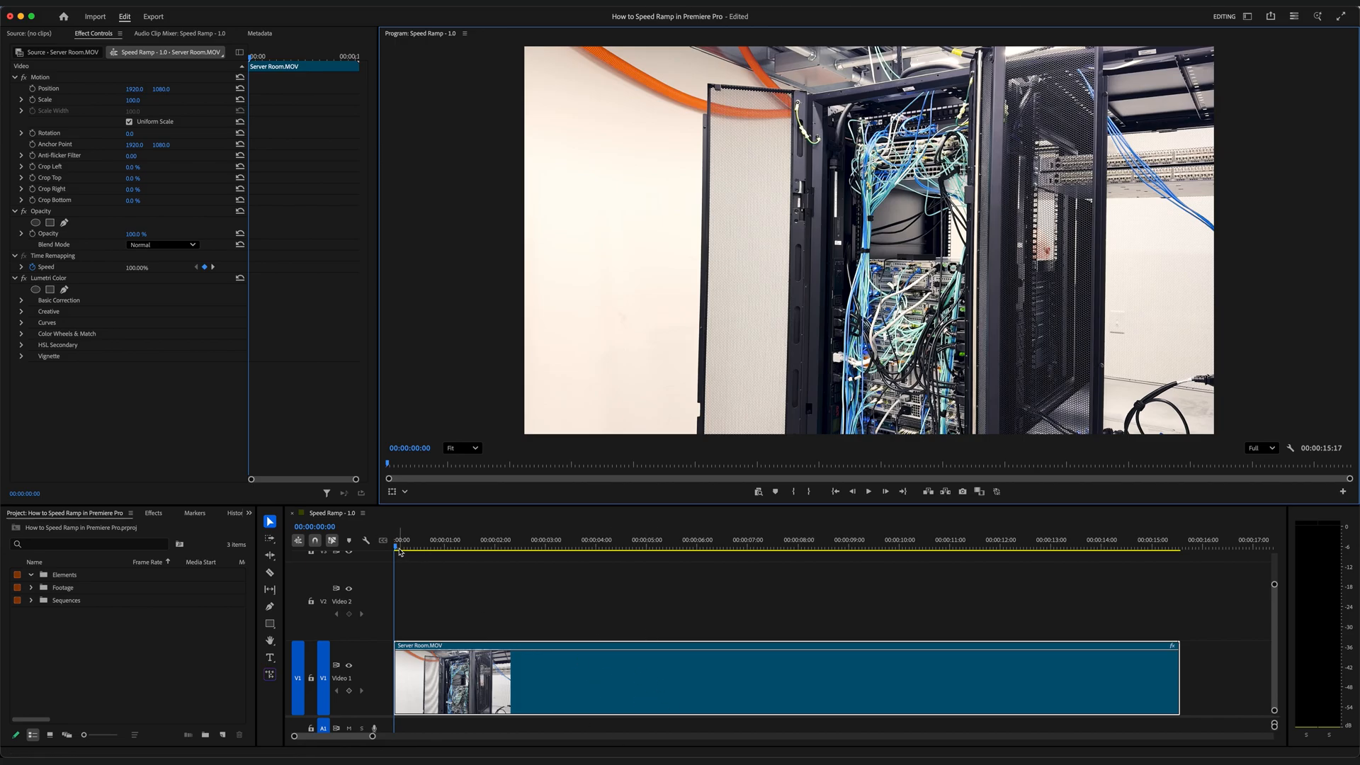
Try lowering the opacity line of the Server Room.MOV clip on the timeline and return it to 100%
left_click_drag(396, 548, 560, 636)
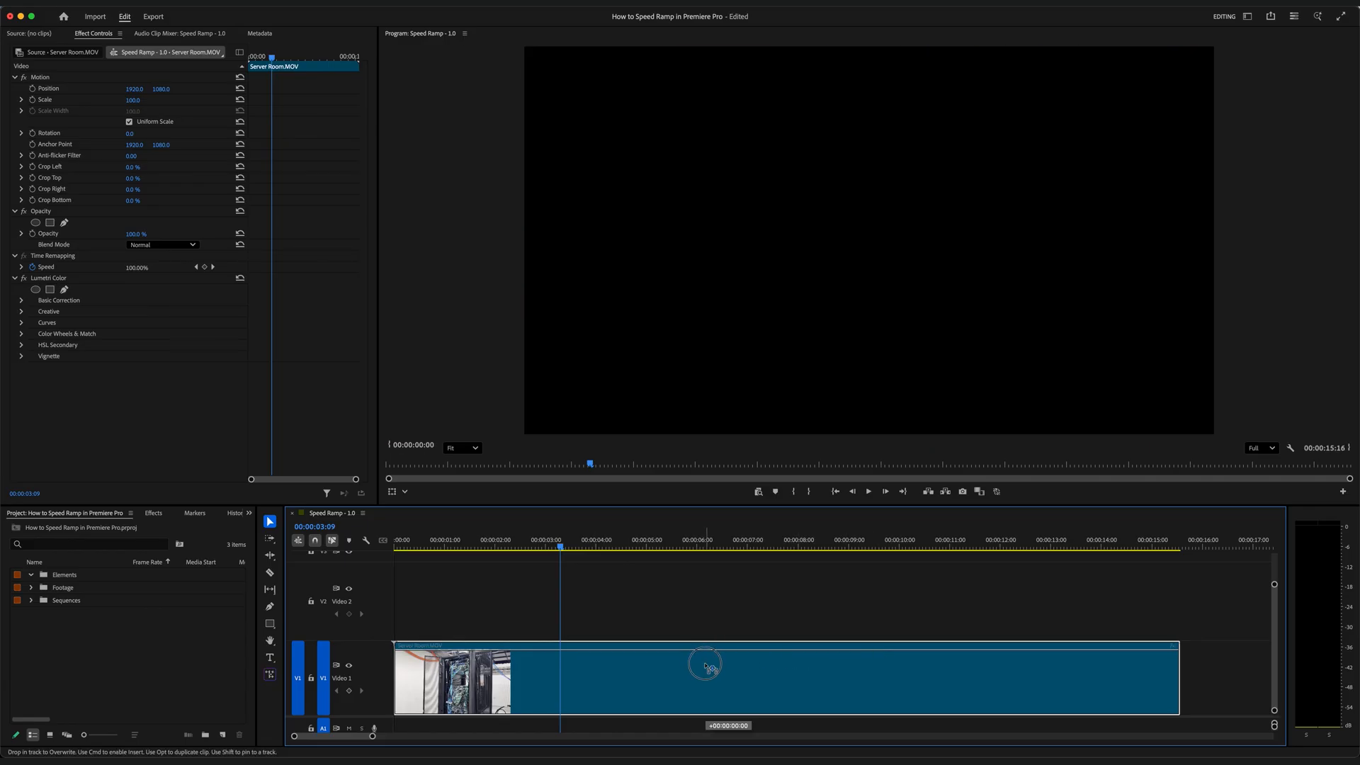
left_click_drag(706, 658, 706, 688)
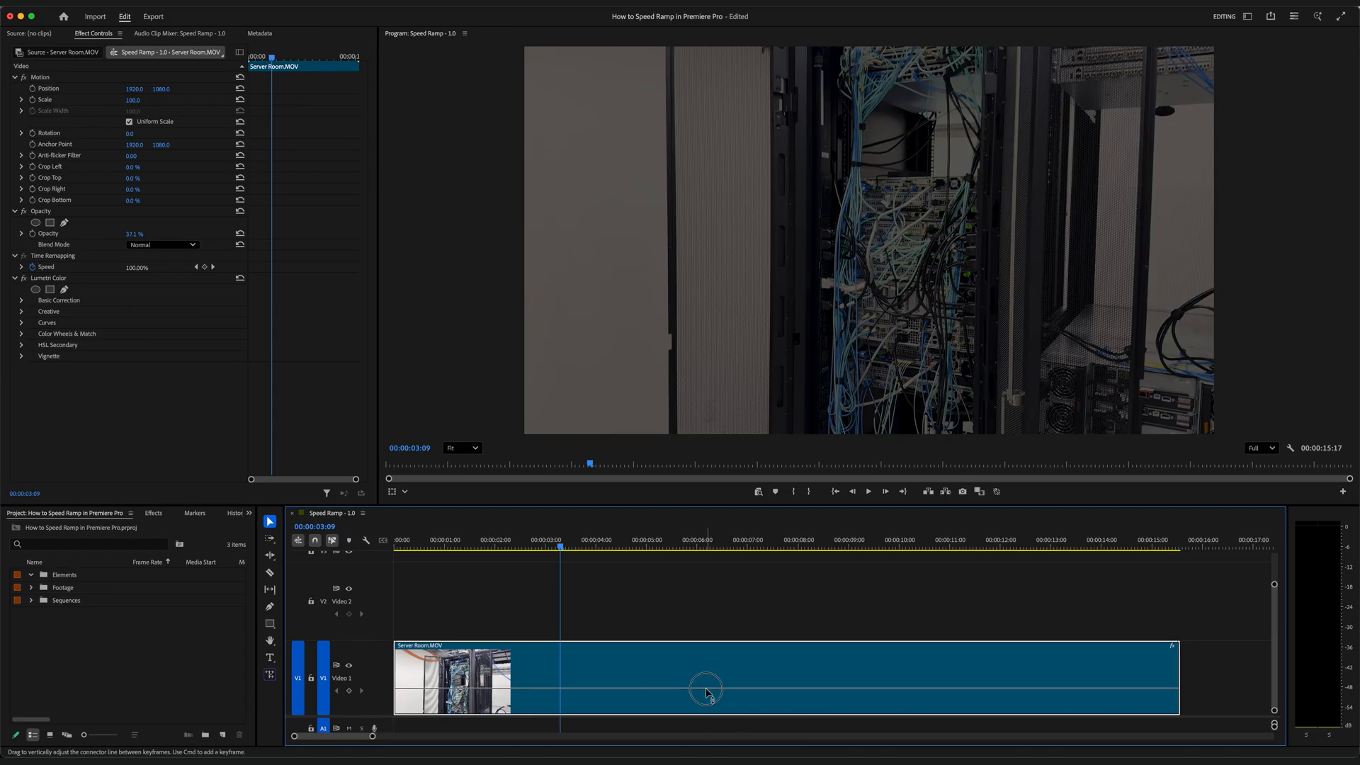
left_click_drag(707, 690, 706, 639)
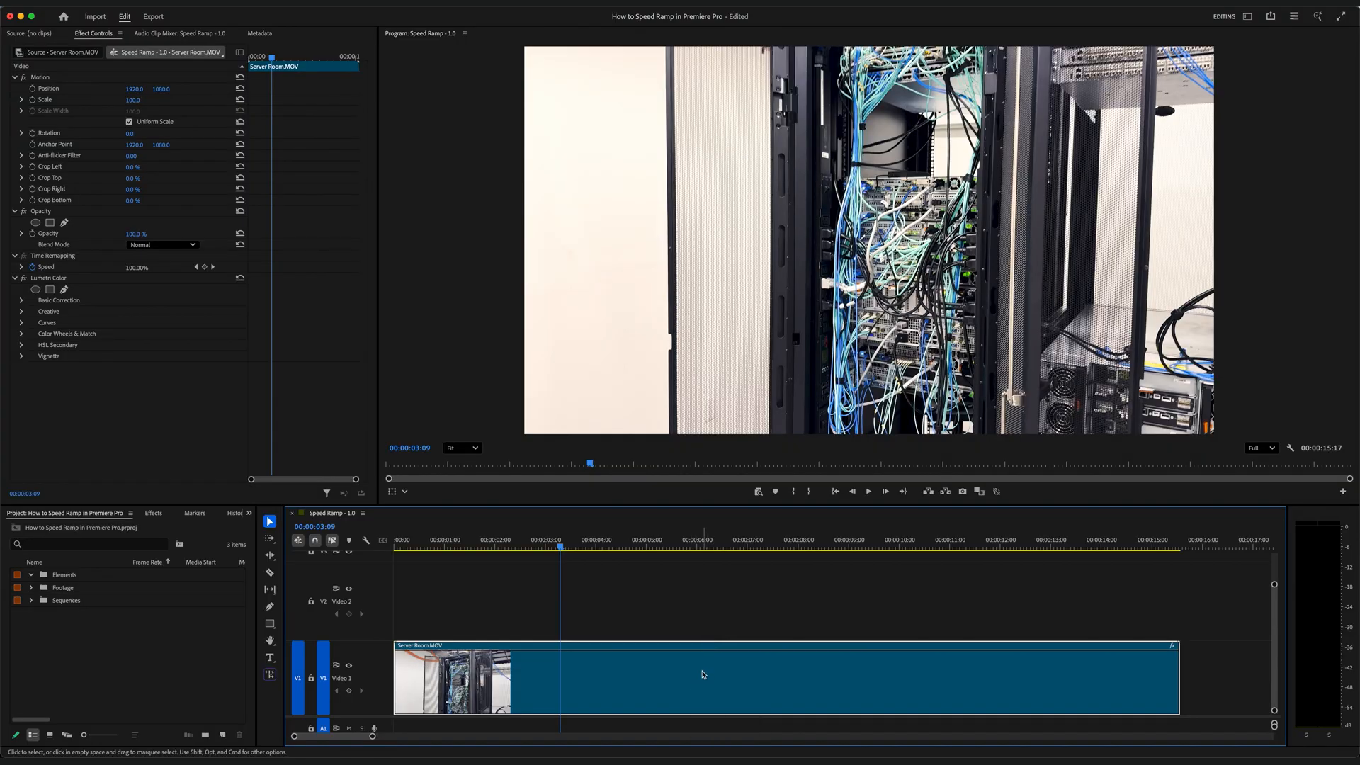
Show the Time Remapping Speed keyframe line on the Server Room.MOV clip and expand the Footage bin in the project
right_click(703, 674)
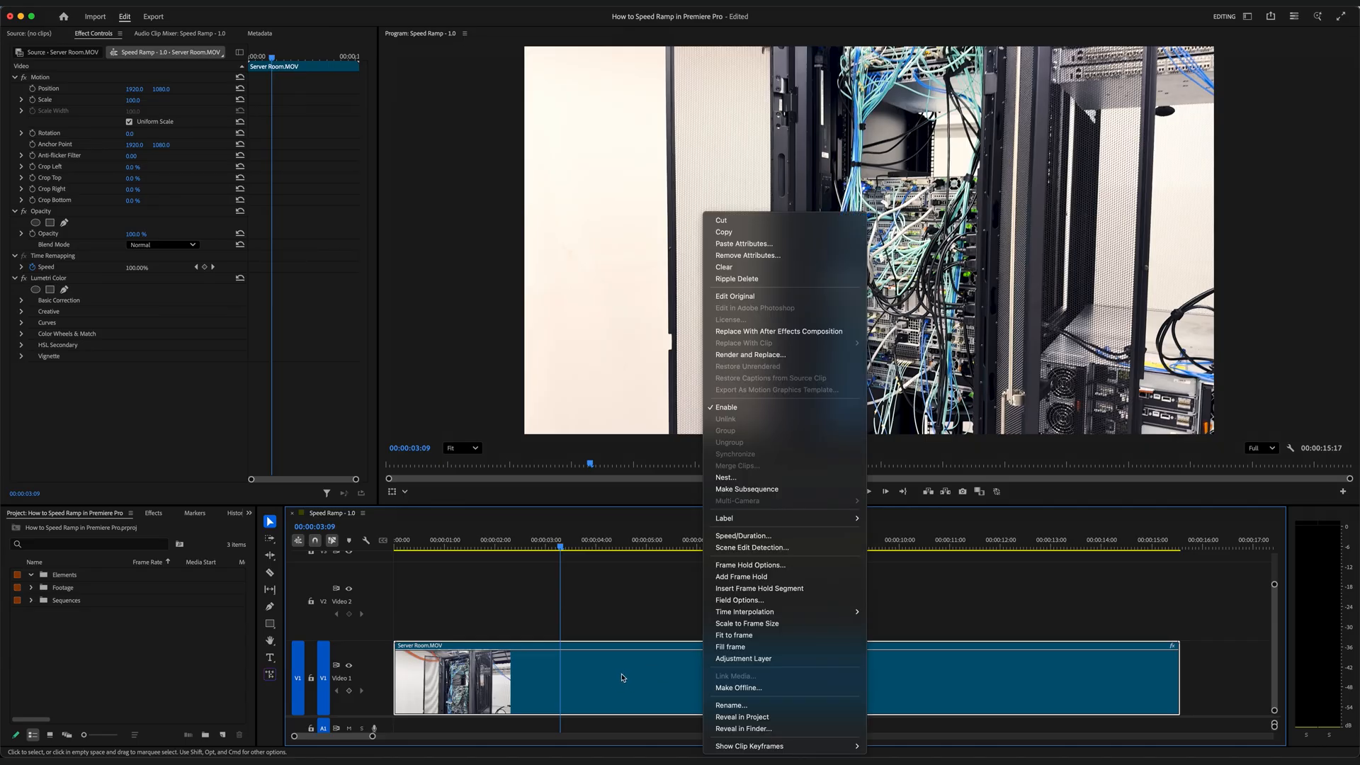
mouse_move(720, 747)
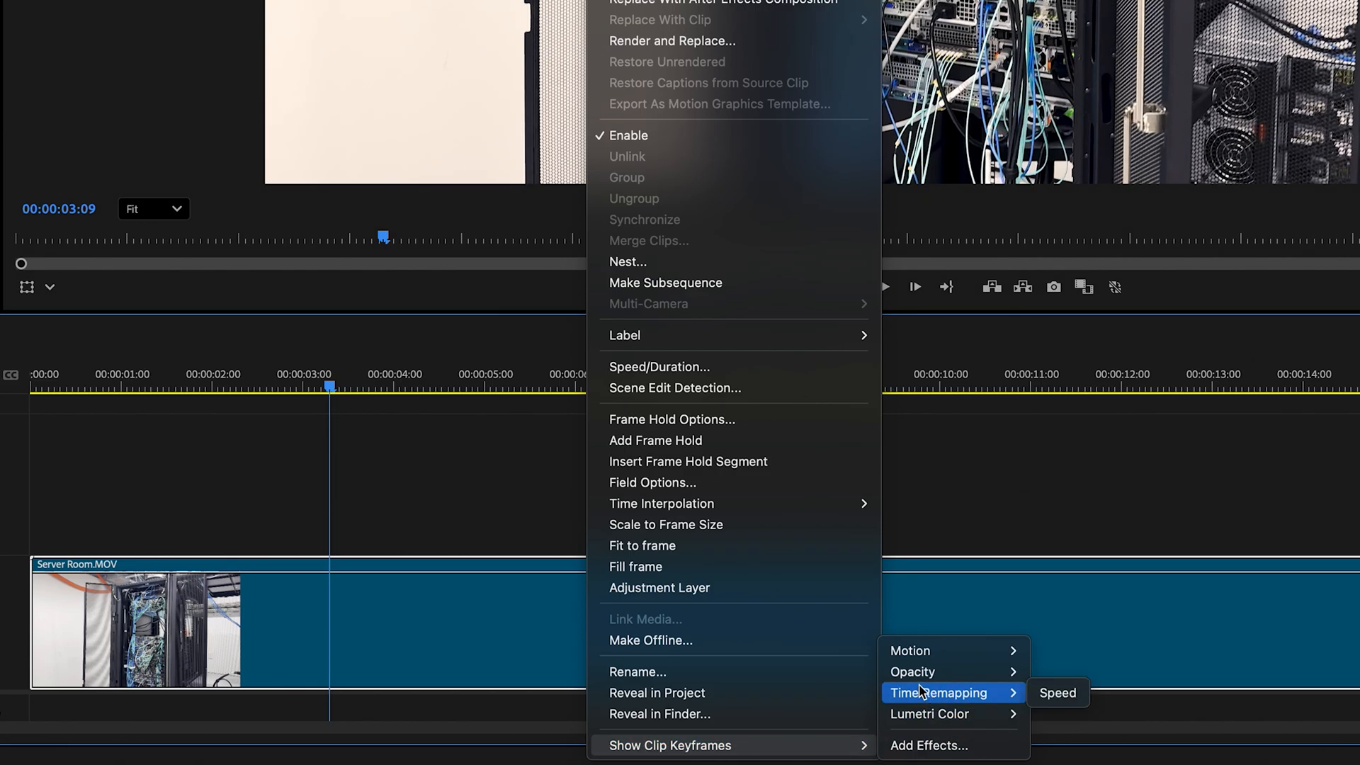
mouse_move(925, 676)
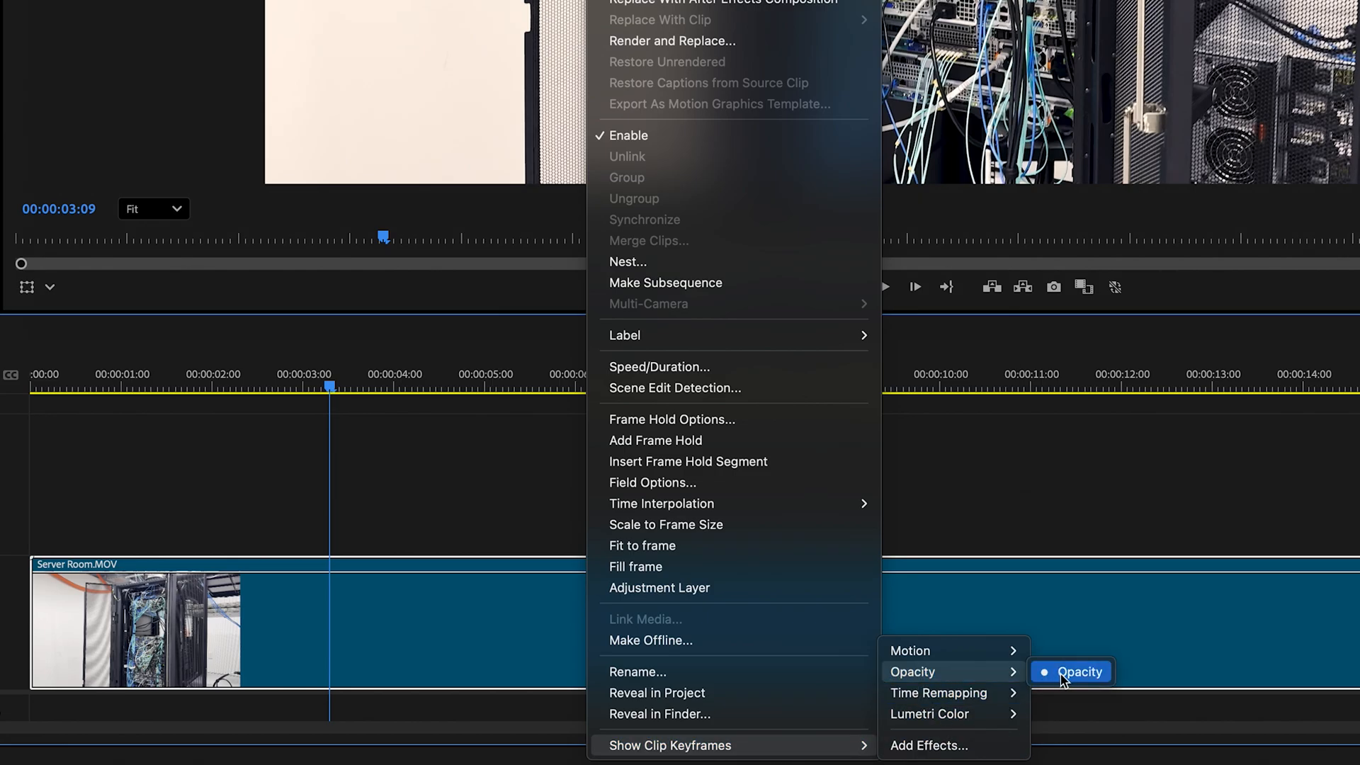
mouse_move(978, 694)
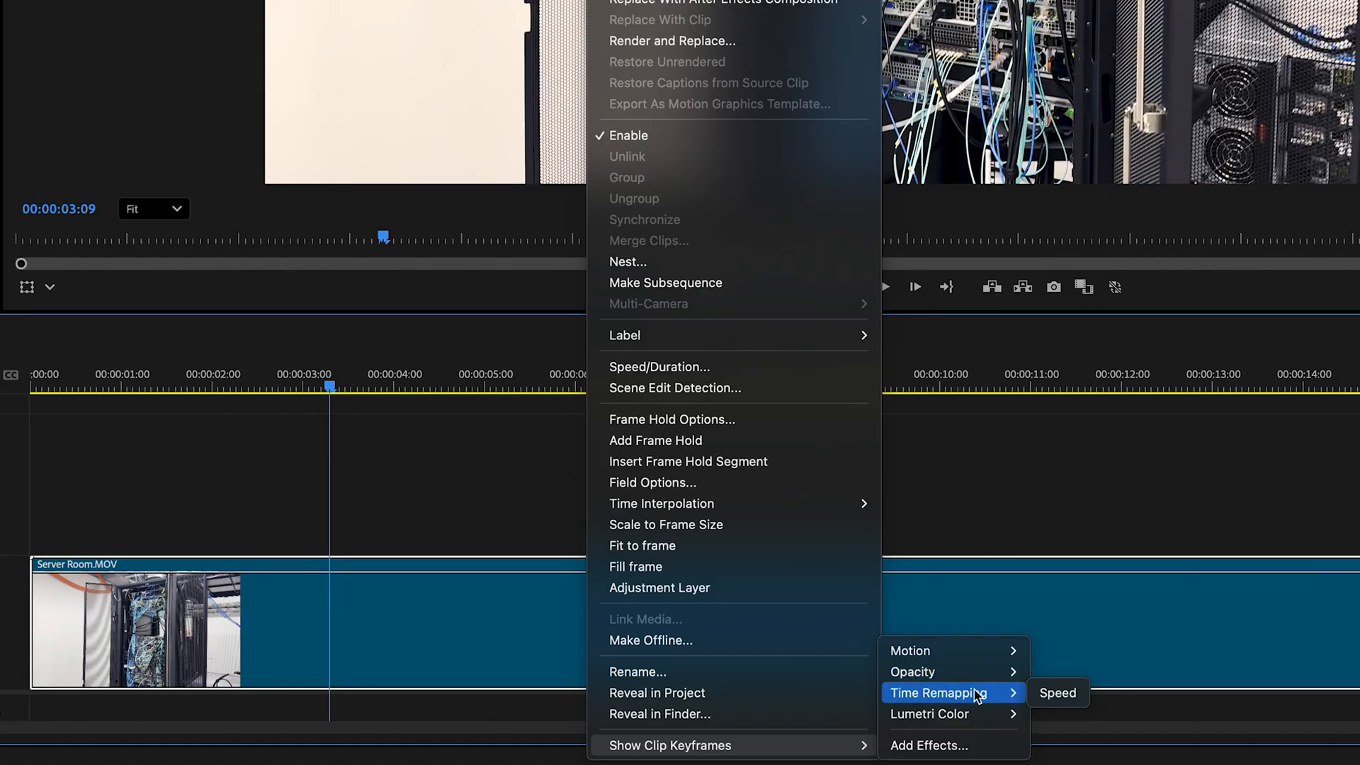
left_click(1055, 693)
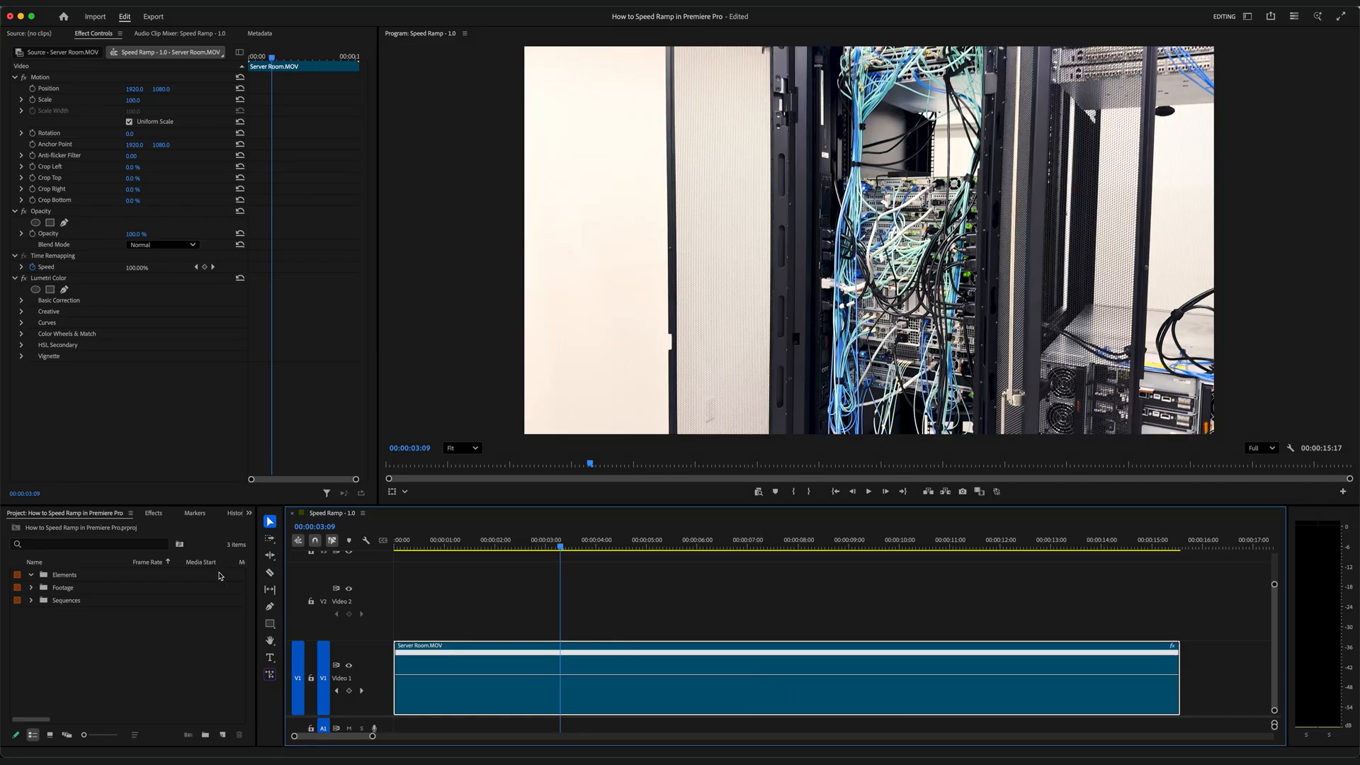
left_click(31, 588)
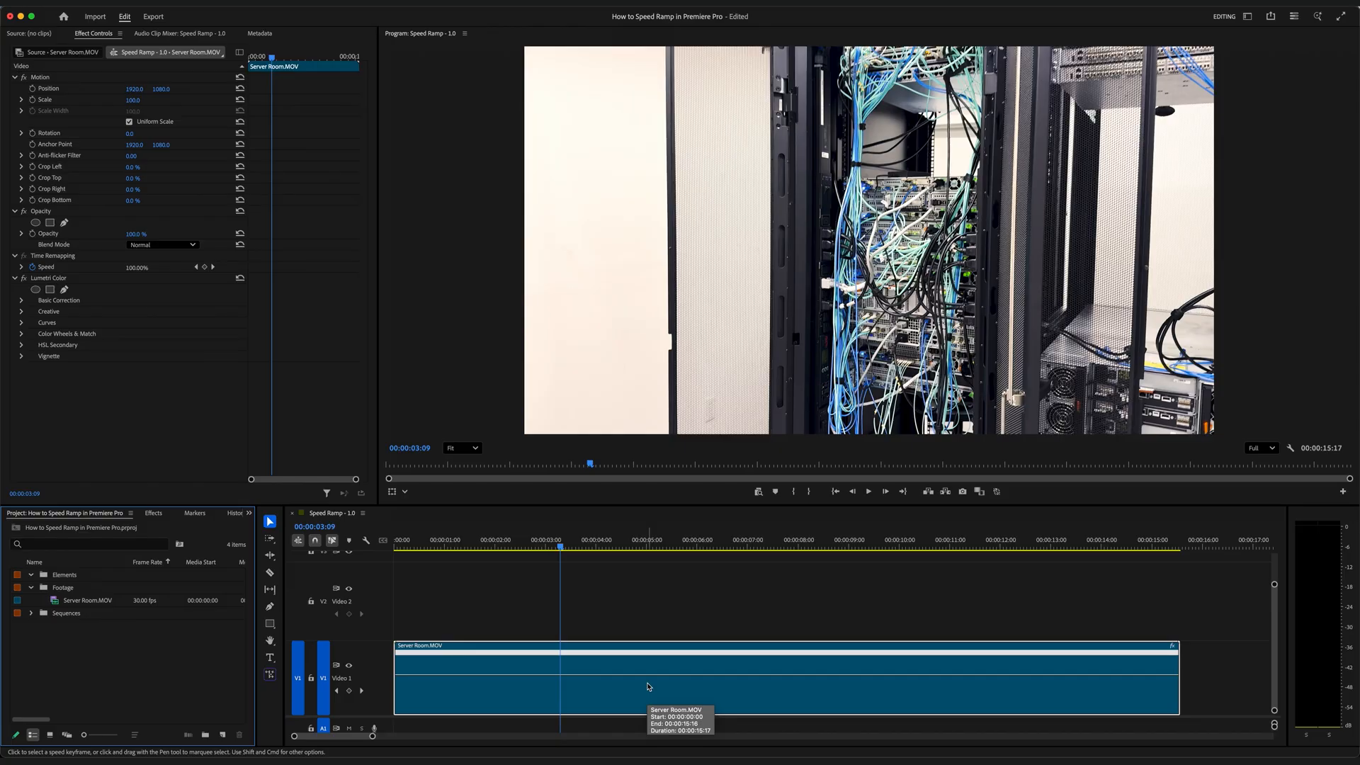
Add a speed keyframe to the Server Room.MOV clip at 00:00:04:00
left_click_drag(560, 548, 550, 590)
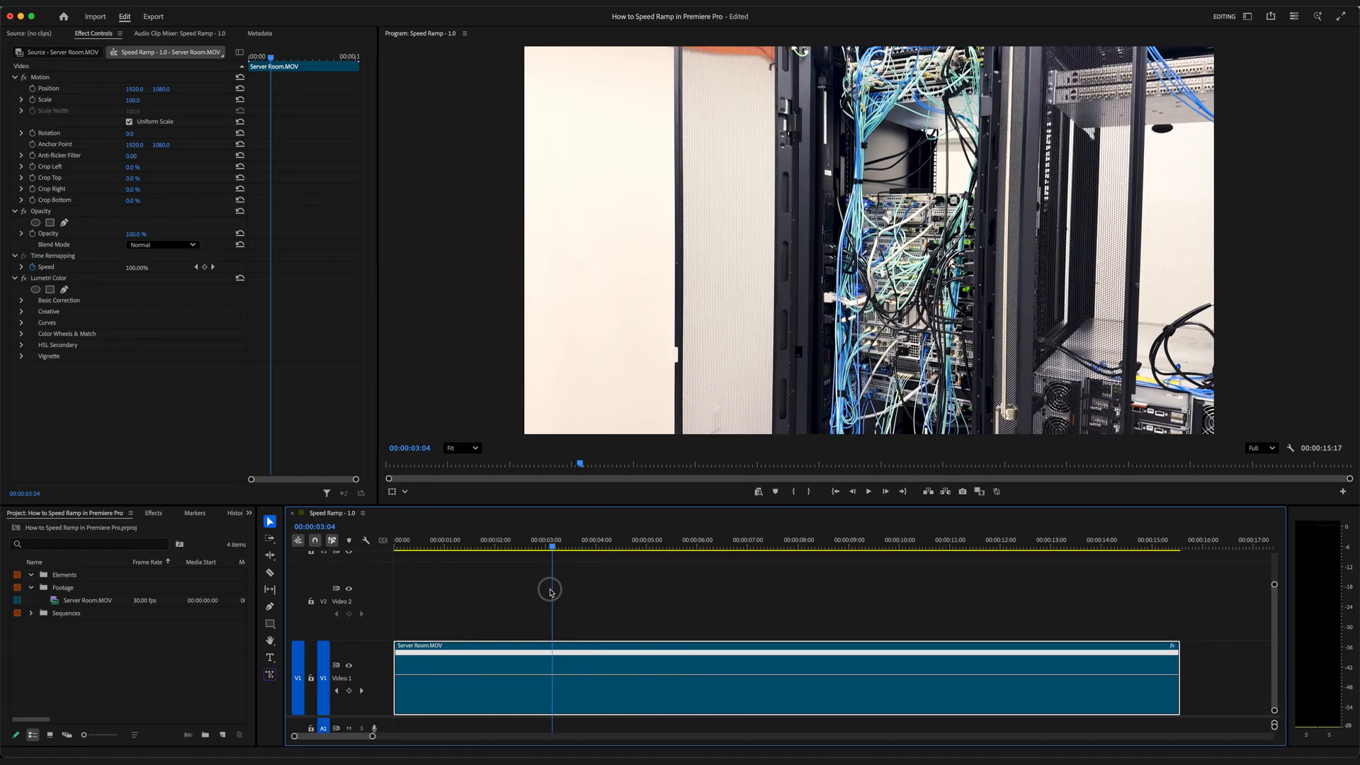
left_click_drag(550, 591, 597, 613)
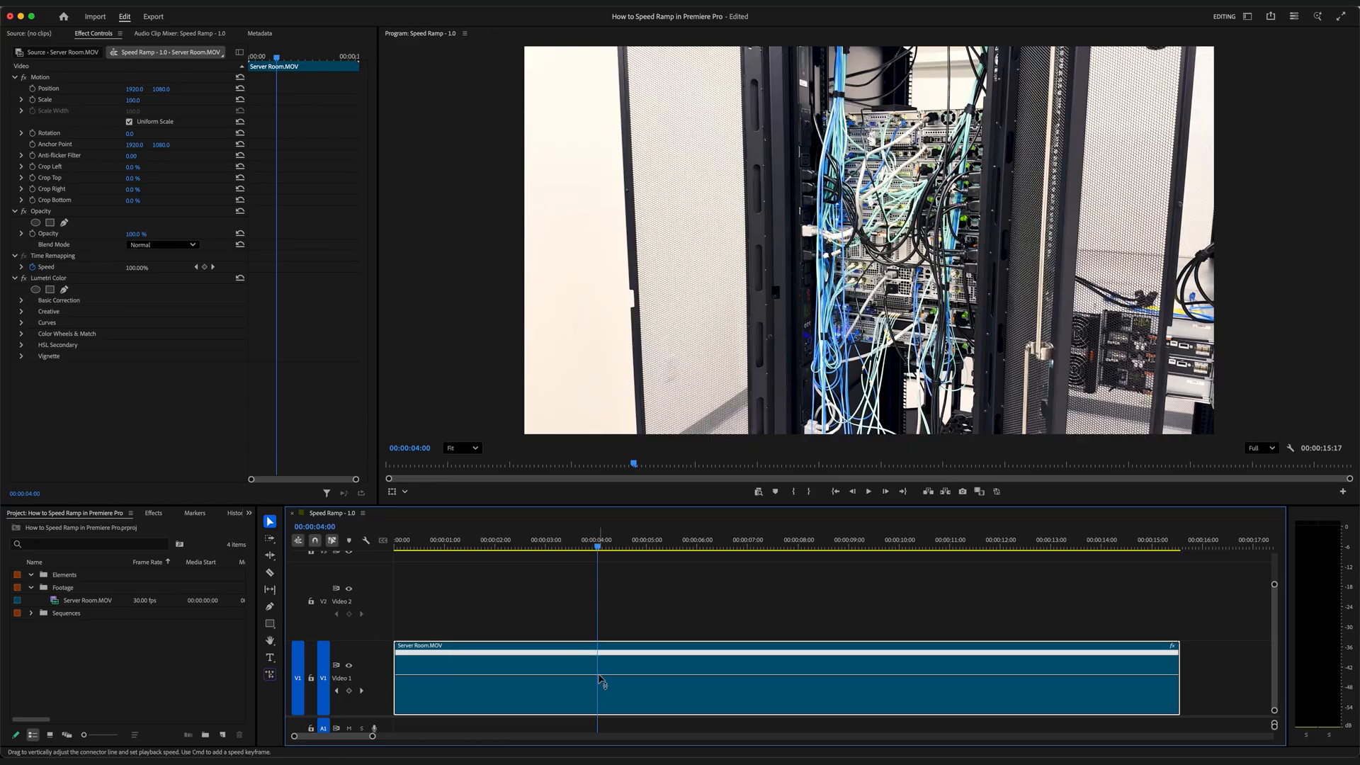
left_click(598, 652, "super")
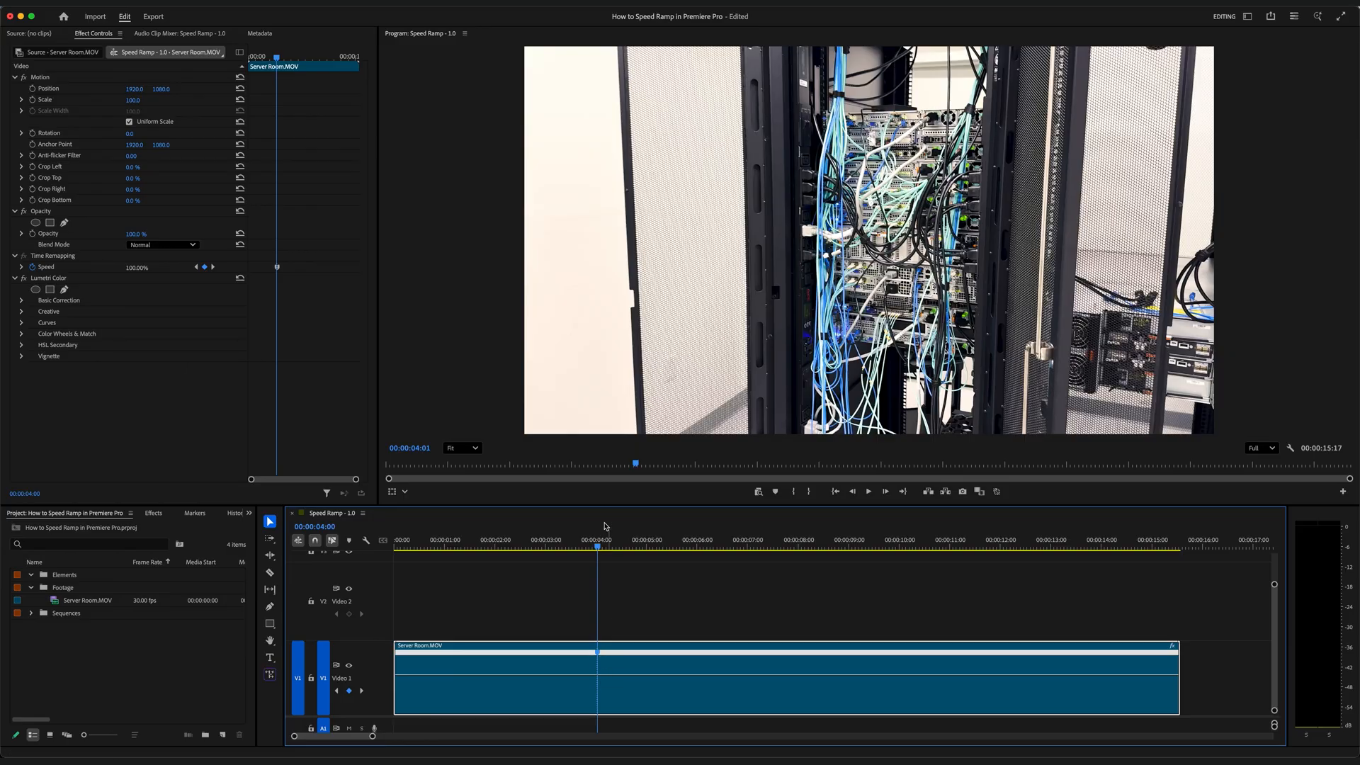
Add a second speed keyframe to the clip at about 00:00:10:26, where the man stands behind the monitor
left_click(597, 548)
left_click_drag(597, 547, 895, 553)
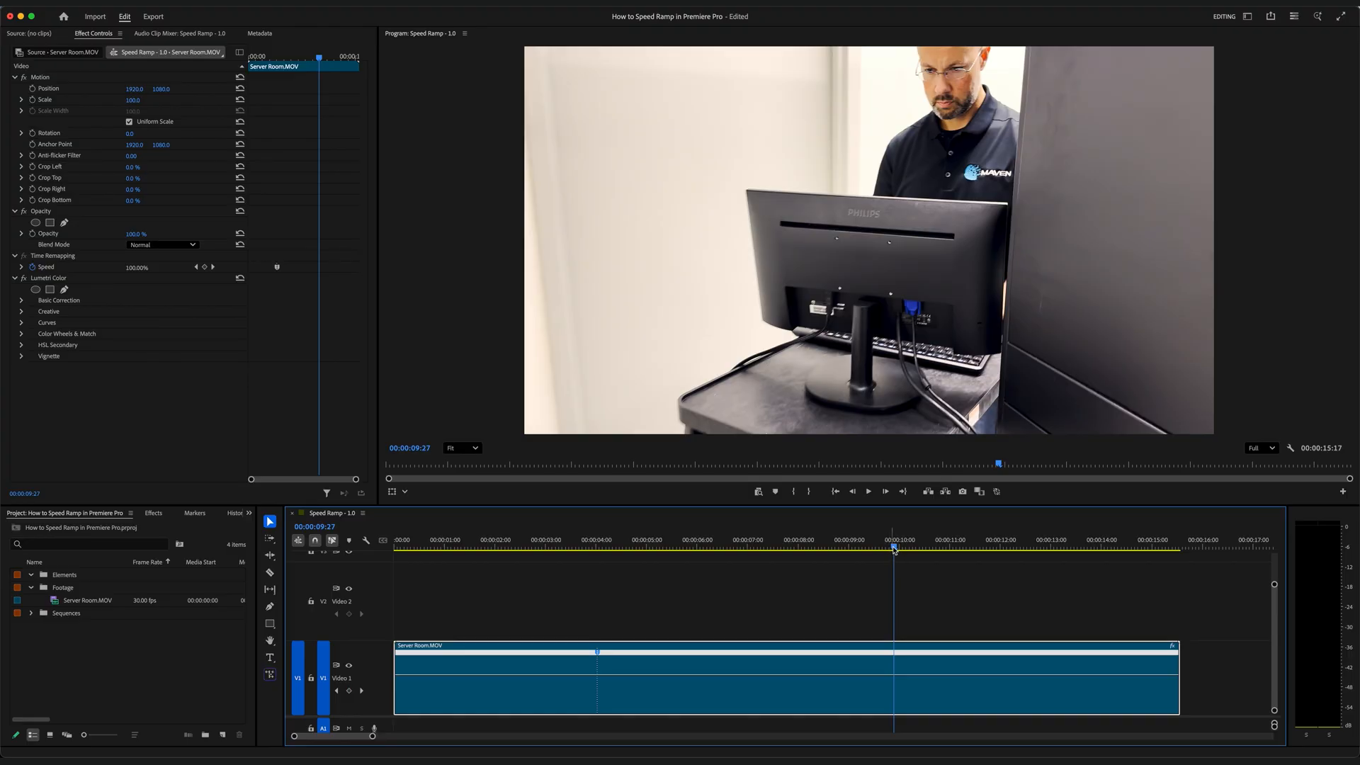
left_click_drag(895, 550, 944, 565)
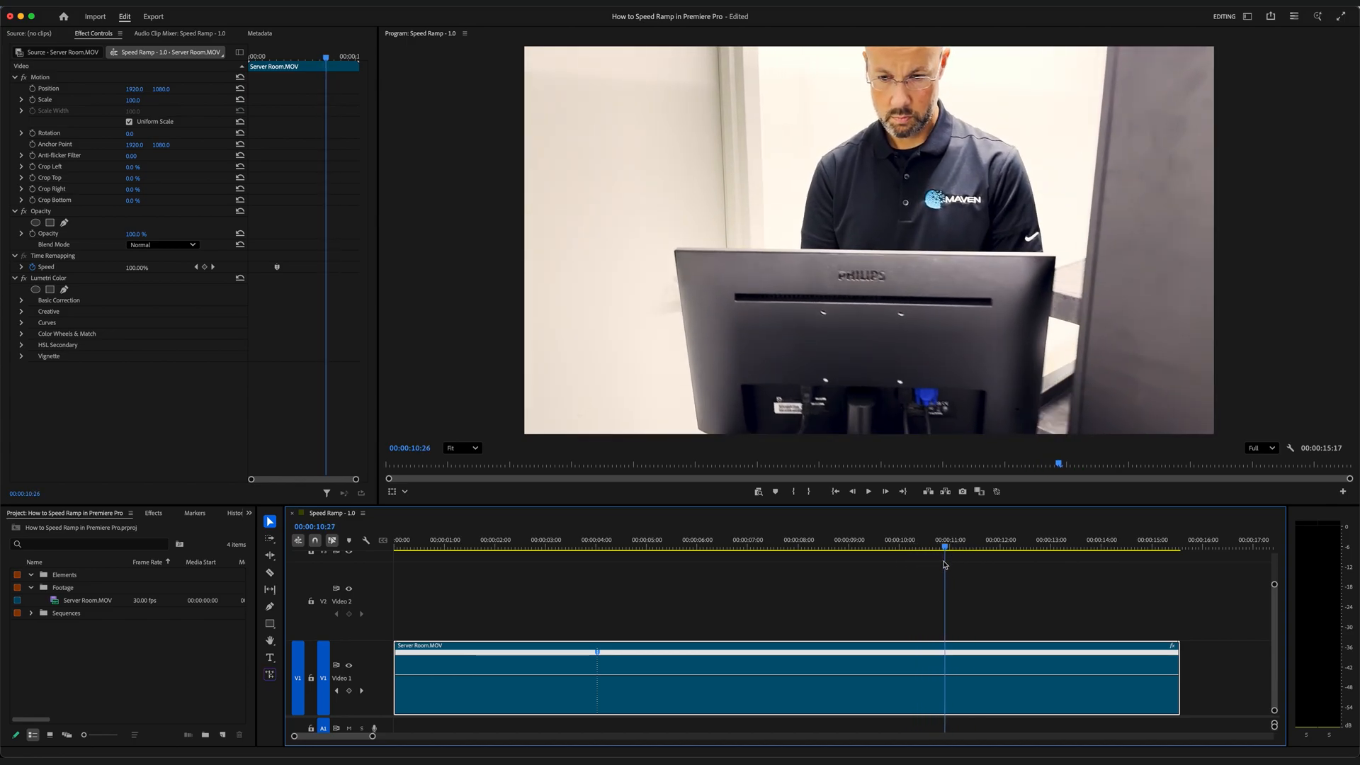
left_click(945, 676, "super")
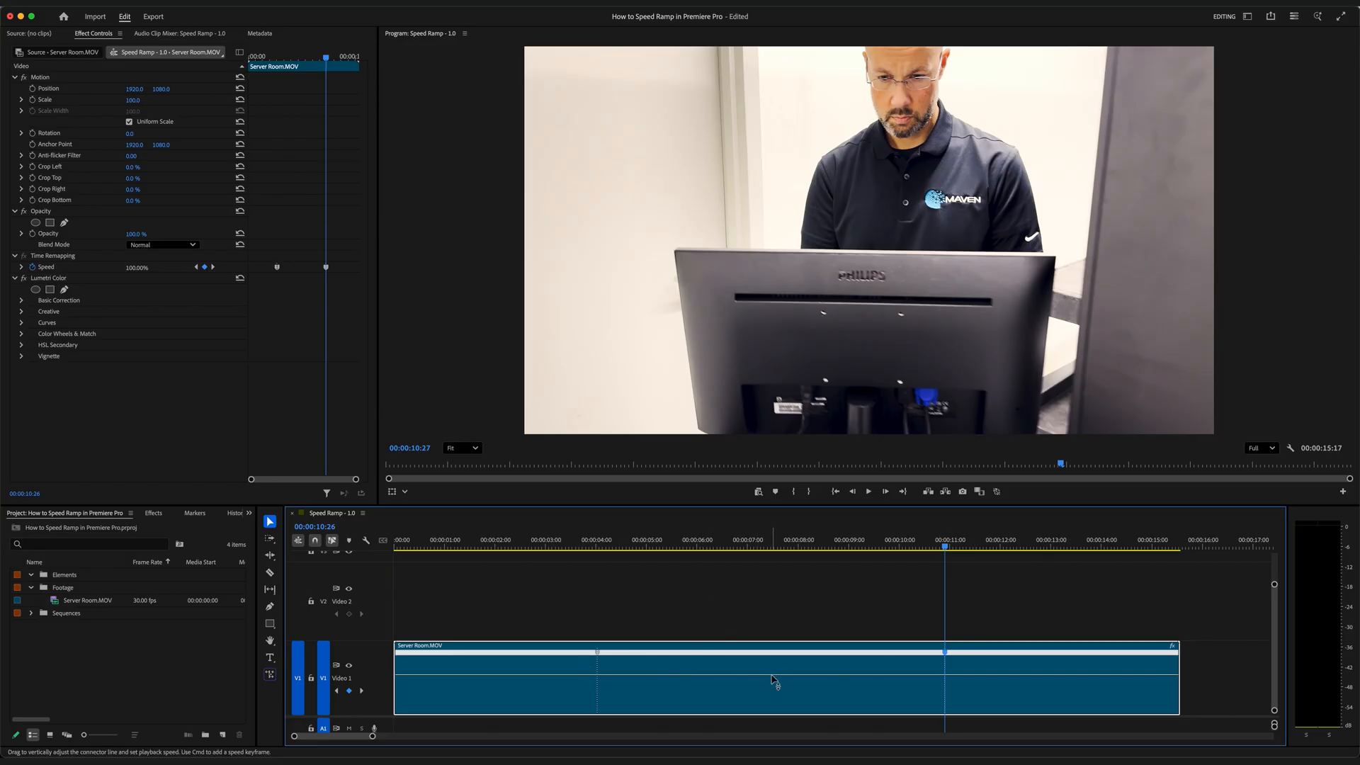
Raise the speed of the clip section between the two keyframes to 1000%
left_click_drag(867, 546, 801, 546)
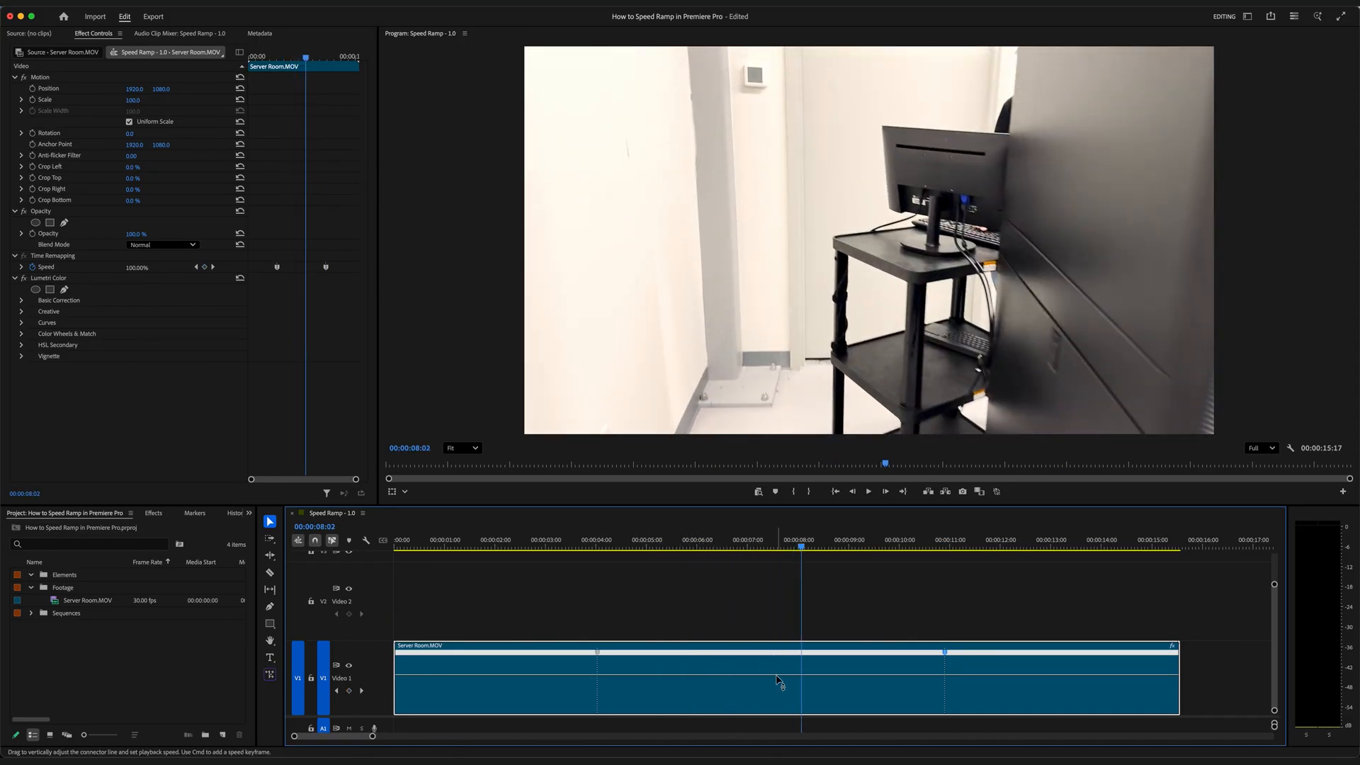
left_click_drag(776, 675, 776, 635)
left_click_drag(778, 653, 778, 647)
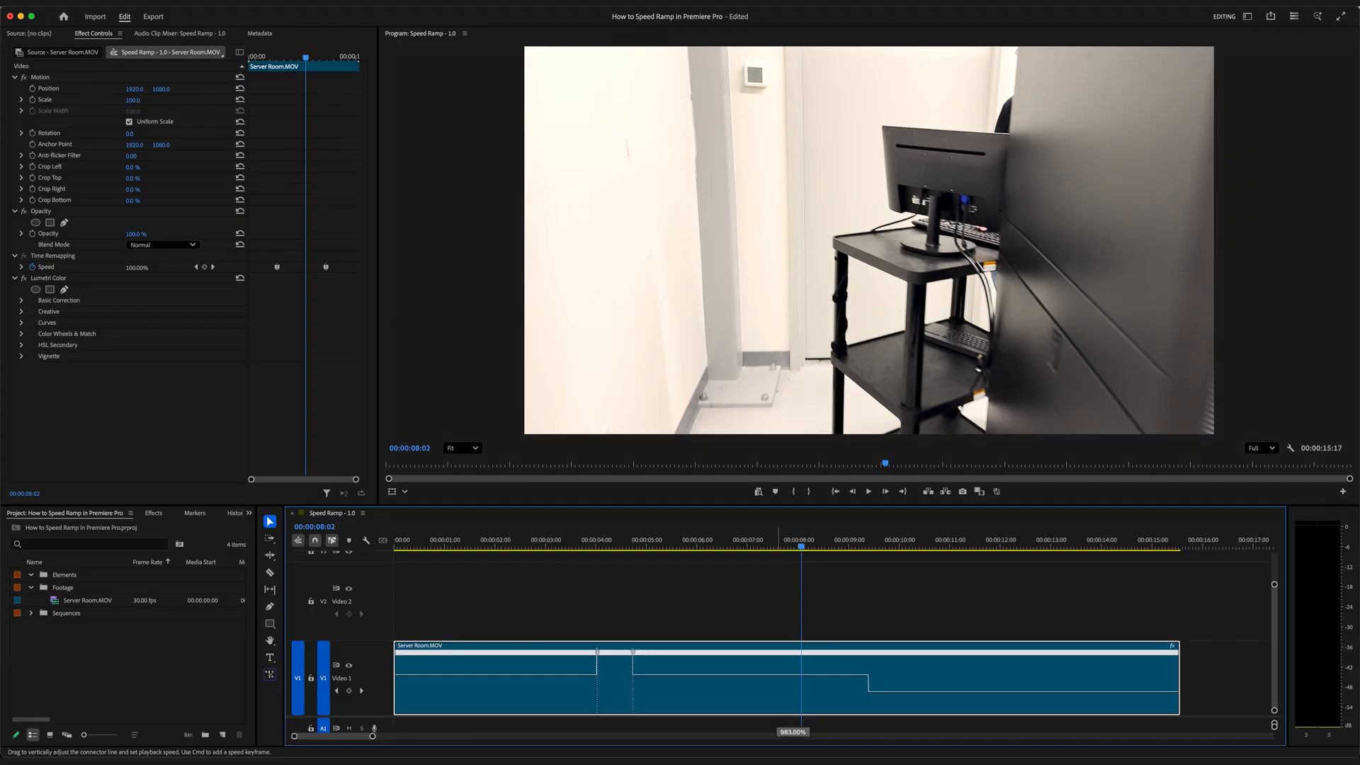
left_click_drag(778, 646, 776, 197)
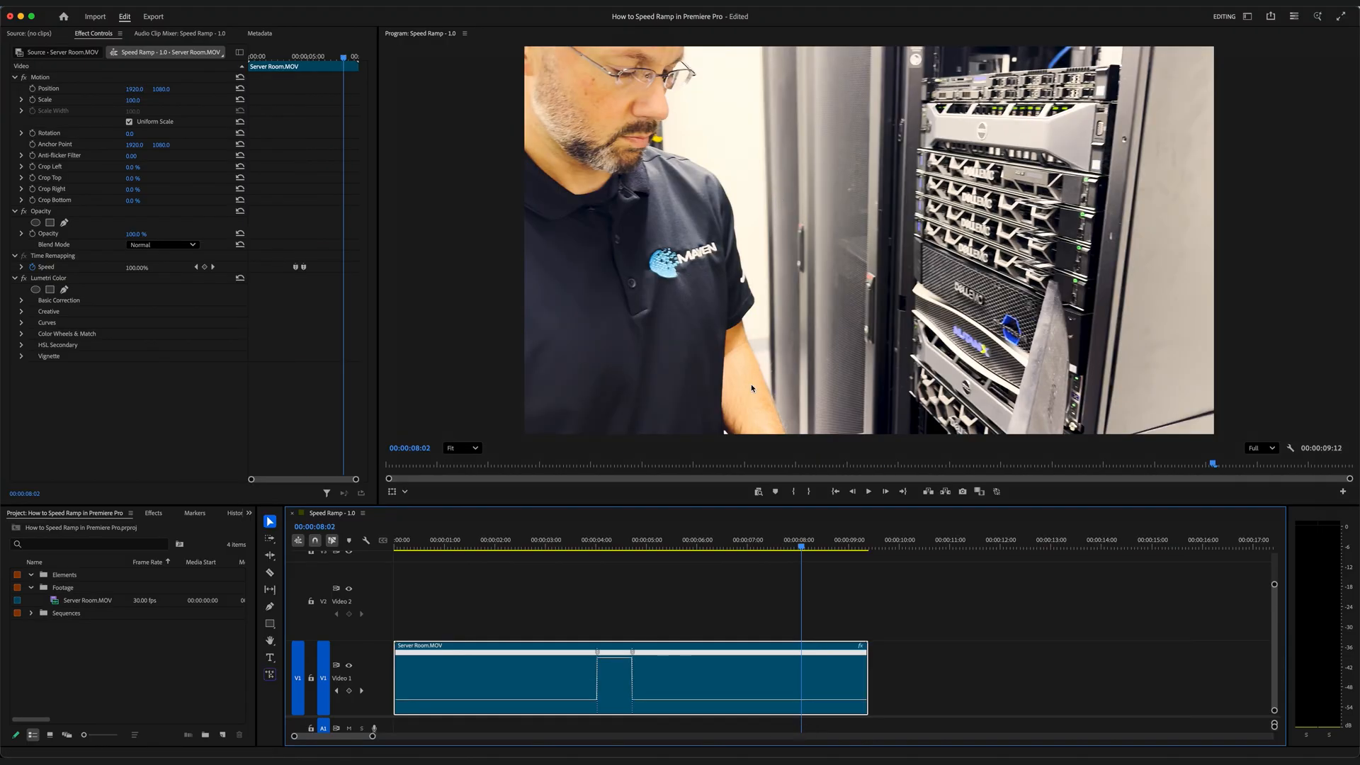
Scrub and play back the clip around the sped-up section to review the abrupt speed changes
left_click(484, 548)
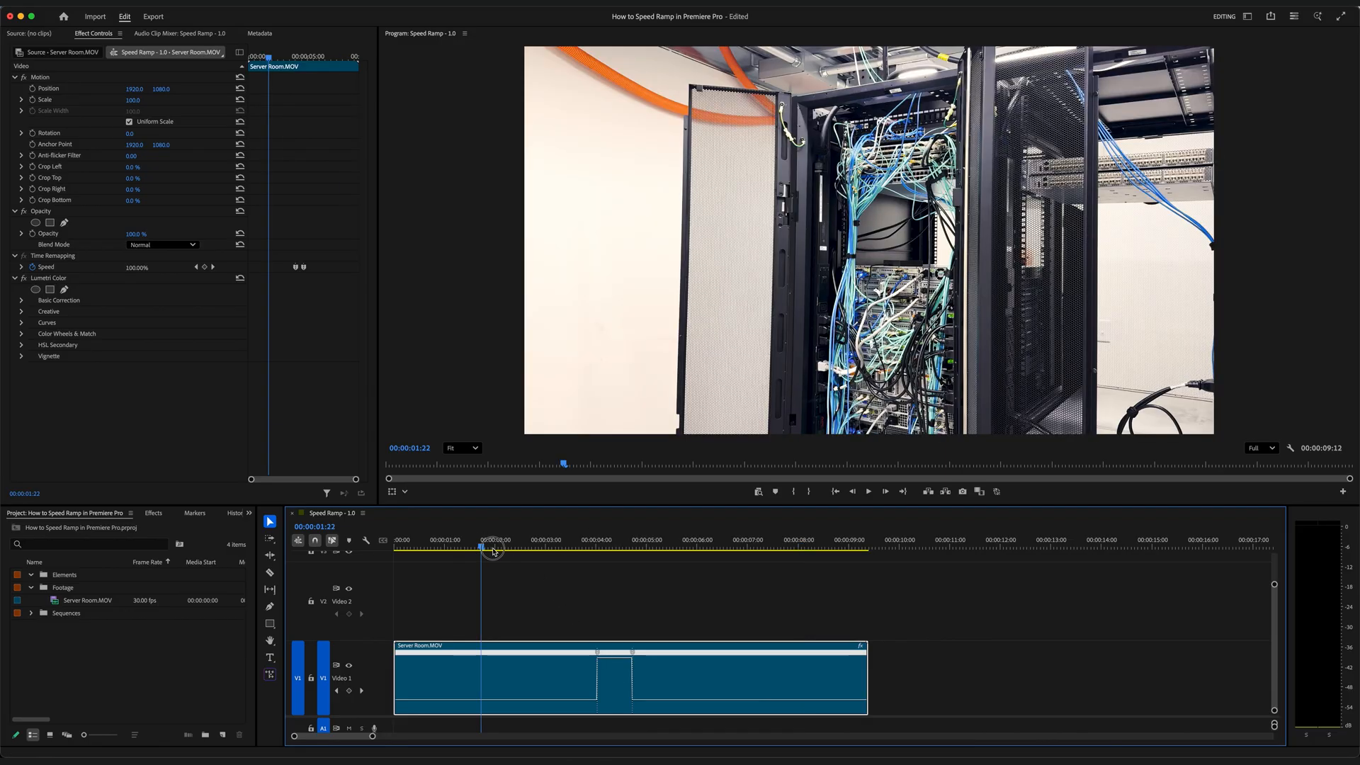
left_click_drag(494, 551, 571, 563)
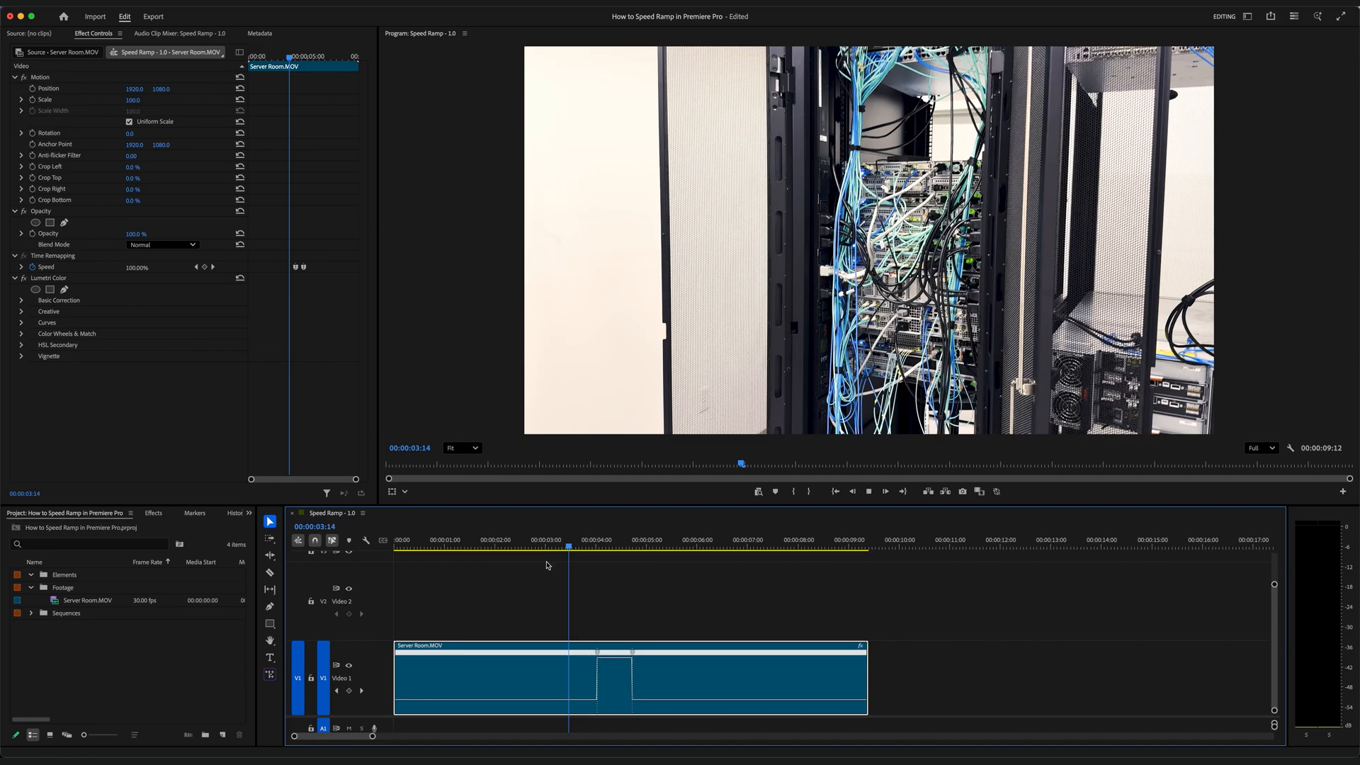
key("space")
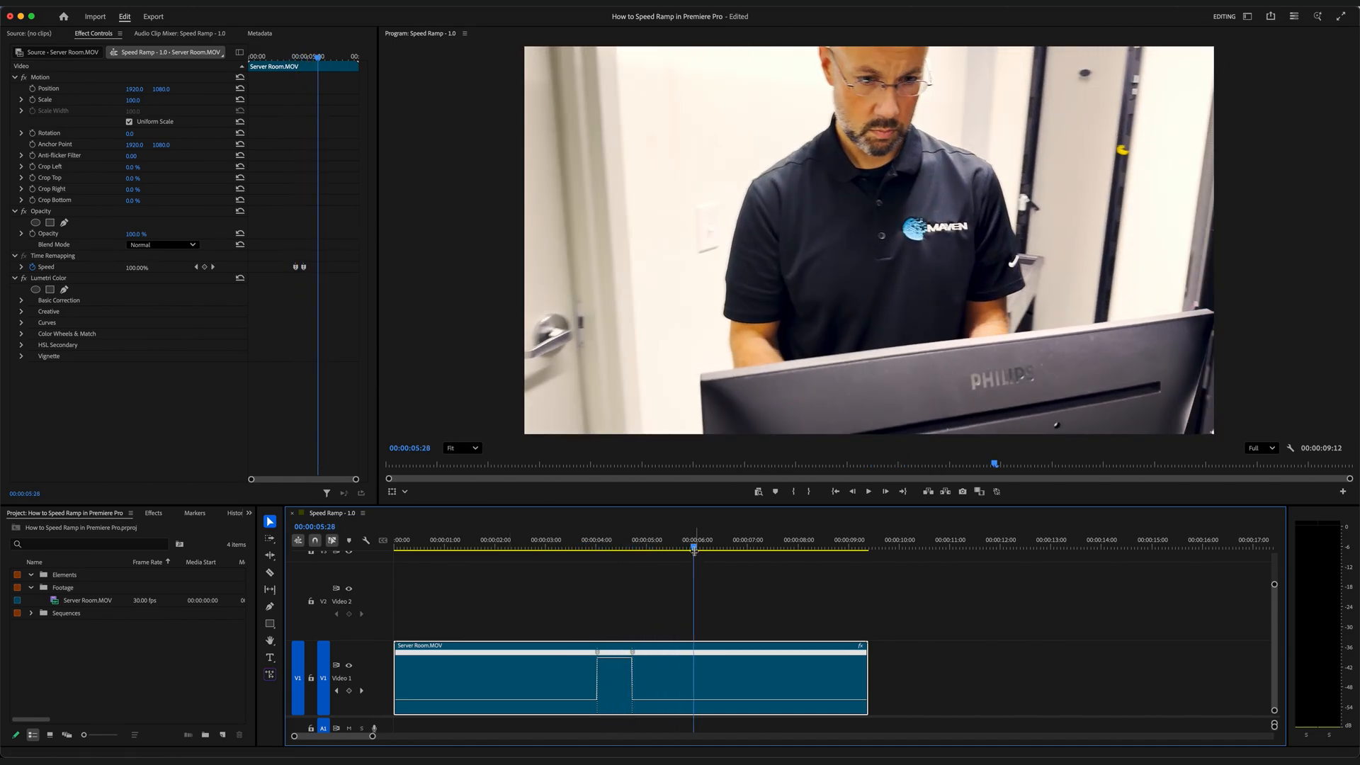
left_click_drag(693, 551, 639, 560)
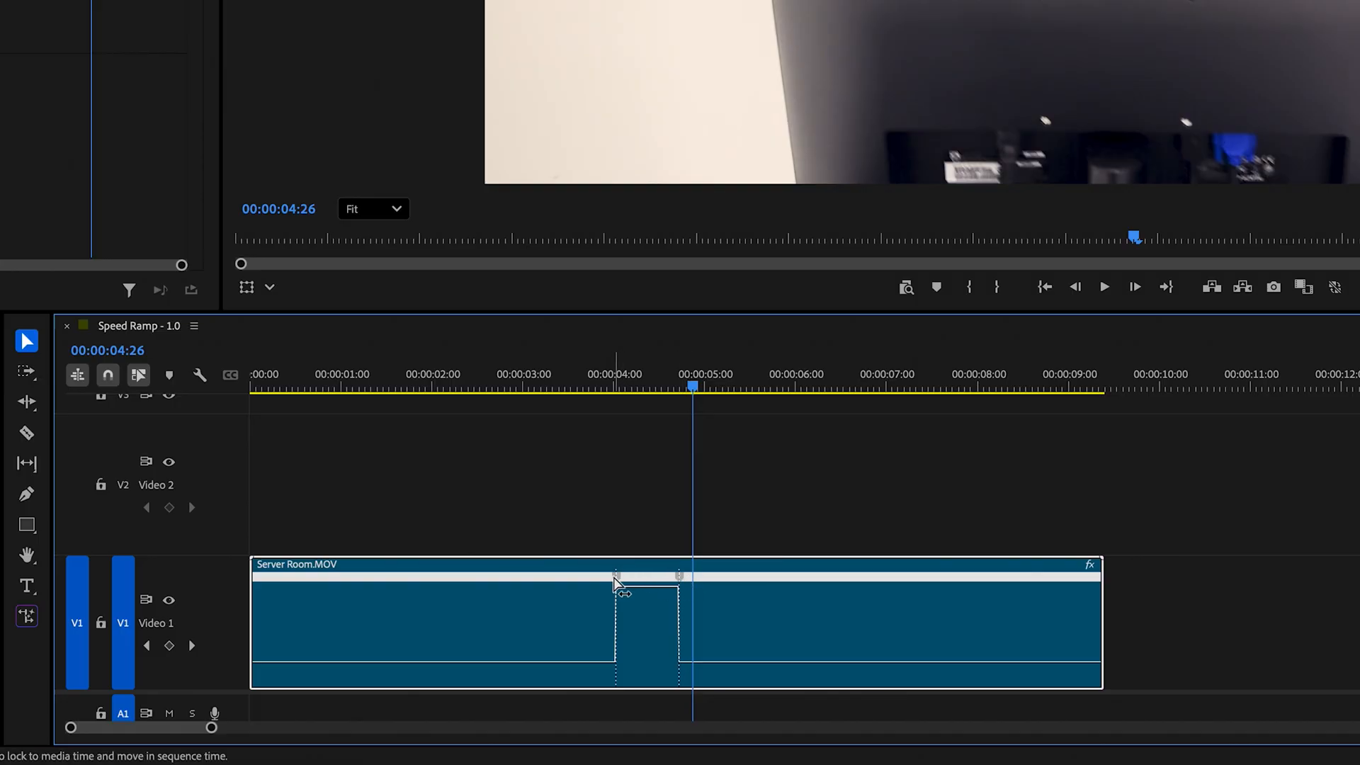
Split both speed keyframes into gradual ramps and bend each ramp into a smooth S-curve with its handles
mouse_move(614, 582)
left_mouse_down()
mouse_move(599, 583)
mouse_move(705, 580)
mouse_move(637, 580)
left_mouse_up()
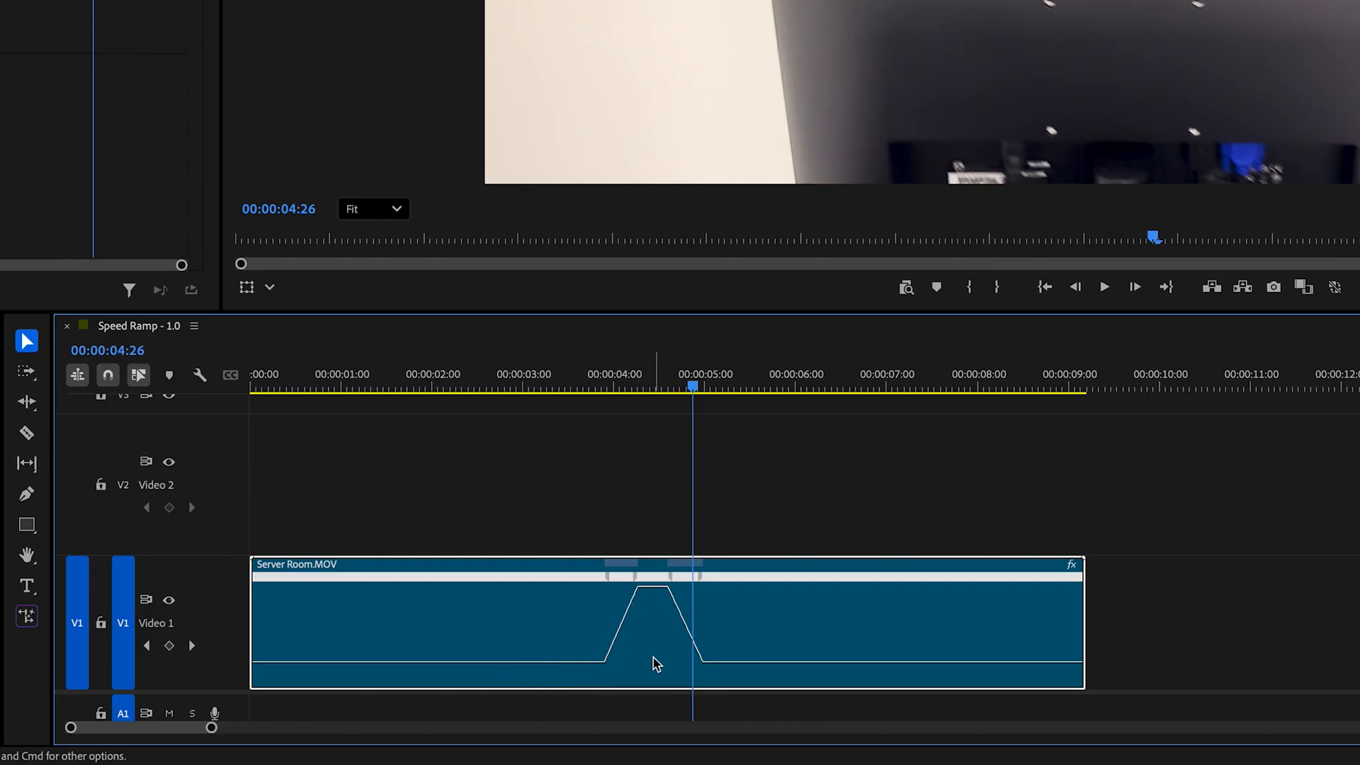
left_click(637, 579)
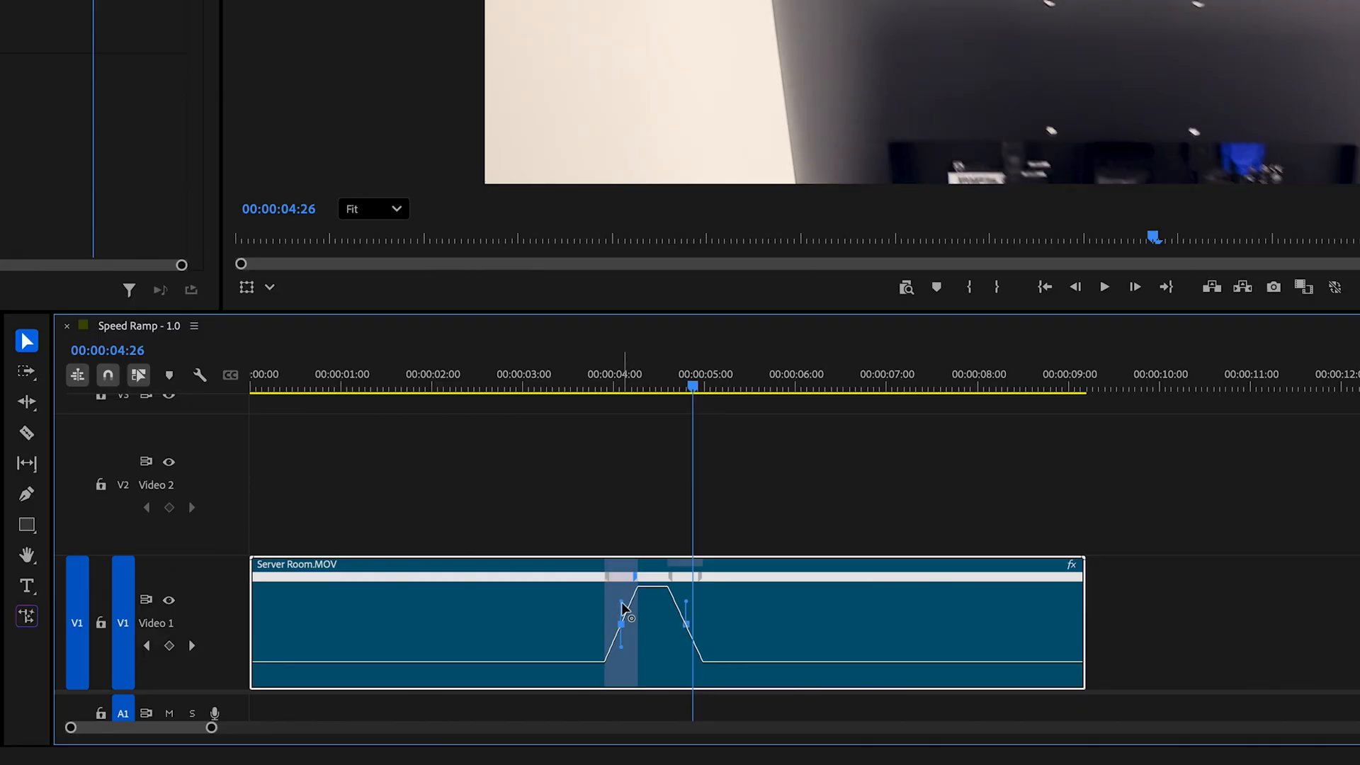
left_click(623, 601)
left_click_drag(622, 600, 741, 655)
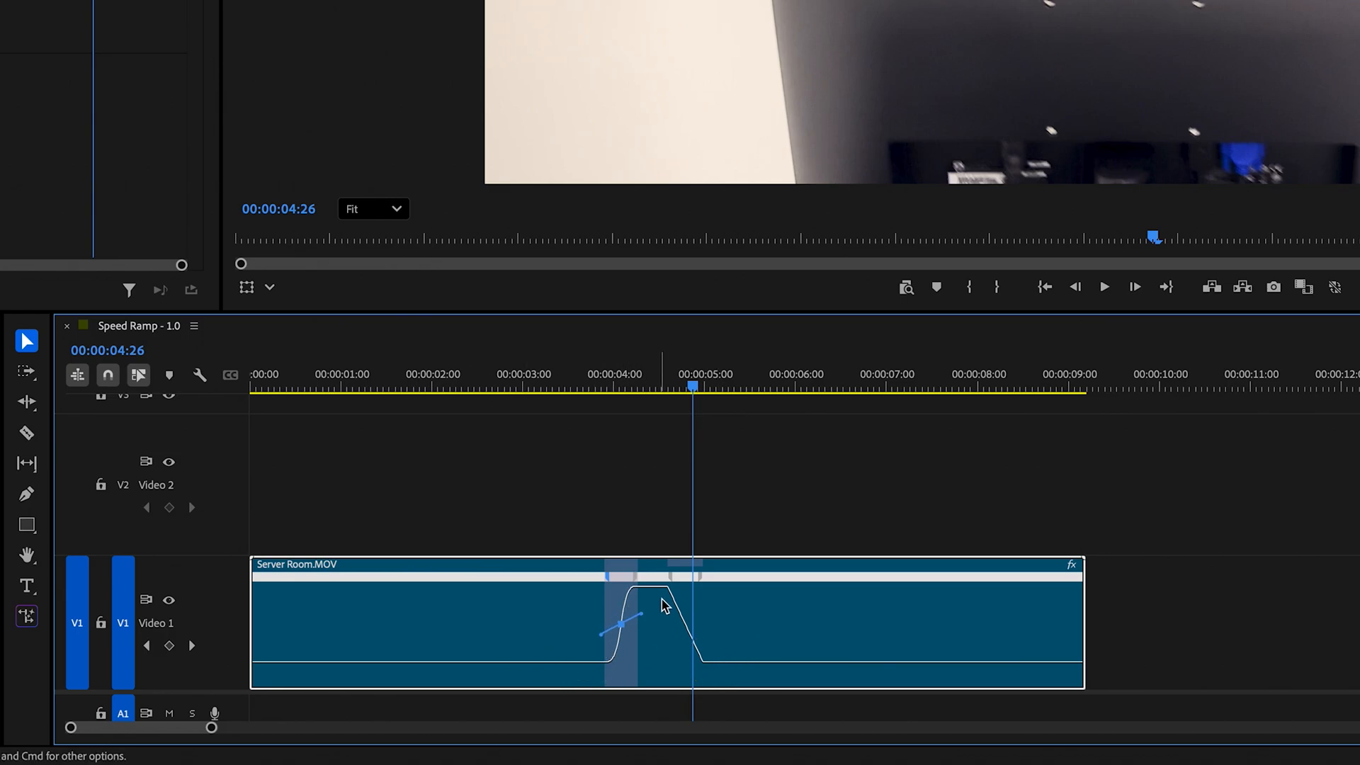
left_click(684, 602)
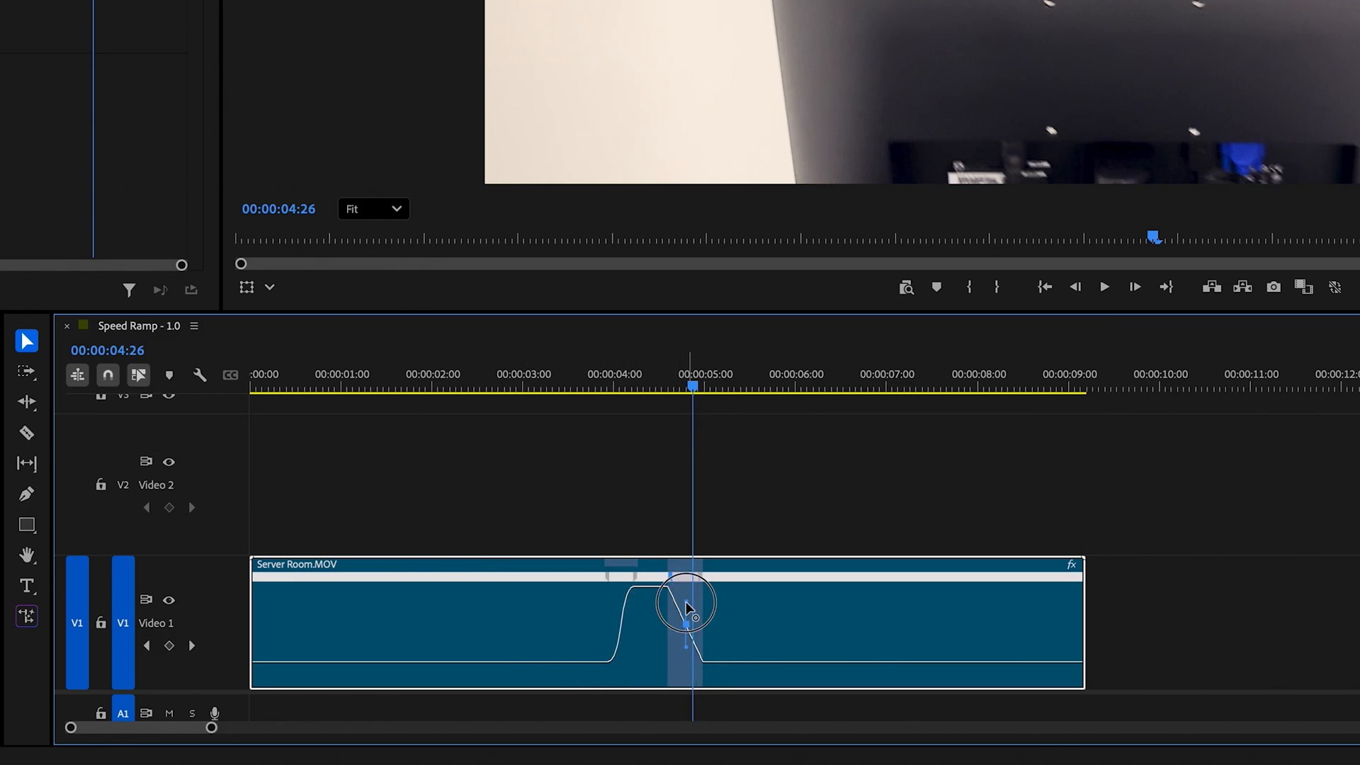
left_click_drag(685, 601, 558, 621)
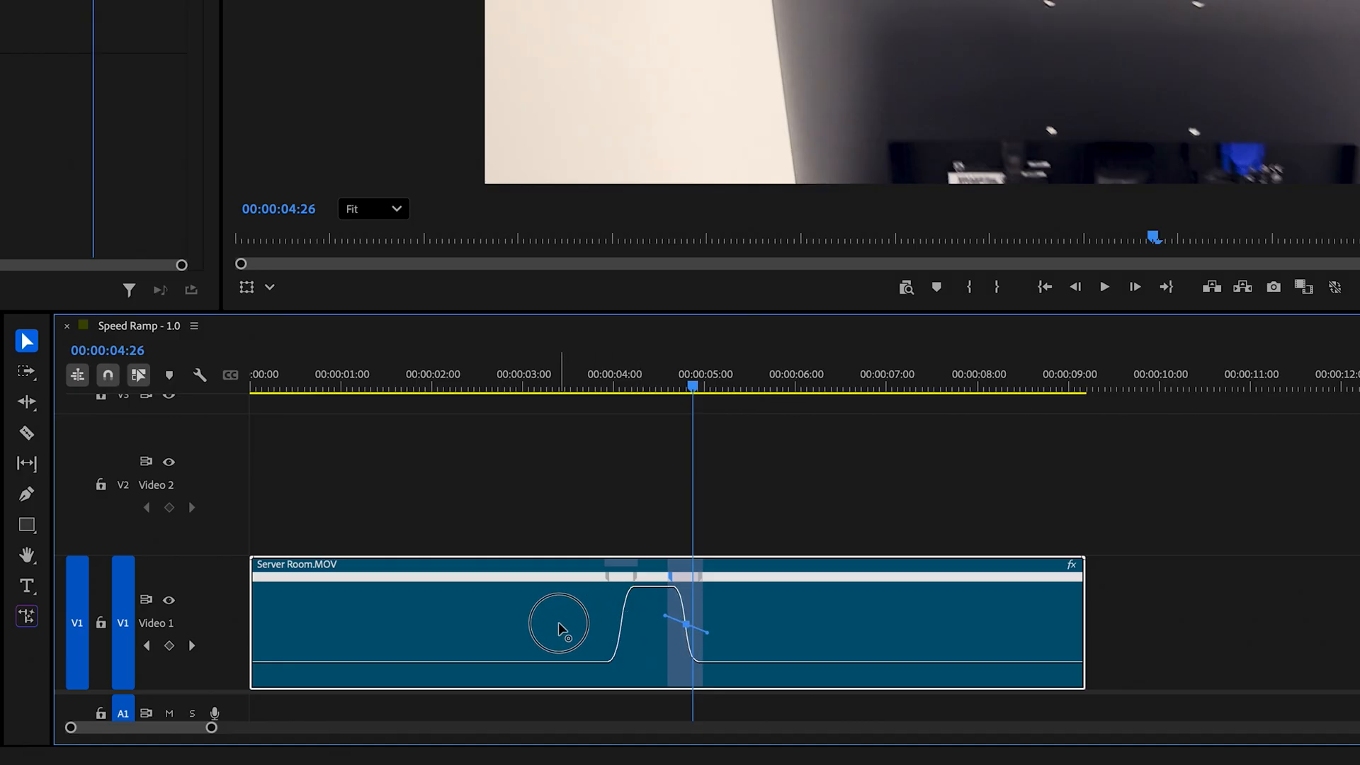
Scrub back to 00:00:02:24 and play through the smoothed speed ramp to review it
left_click(684, 388)
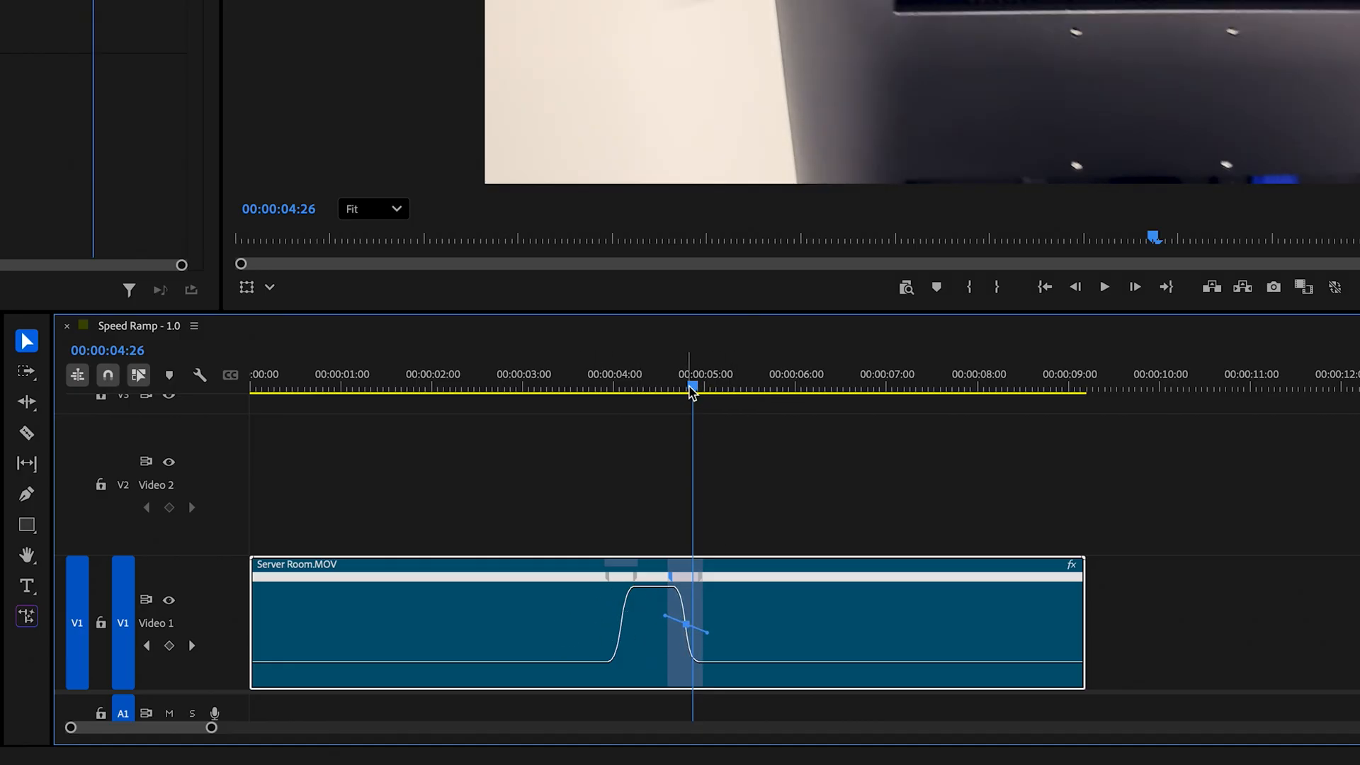
left_click_drag(680, 389, 644, 403)
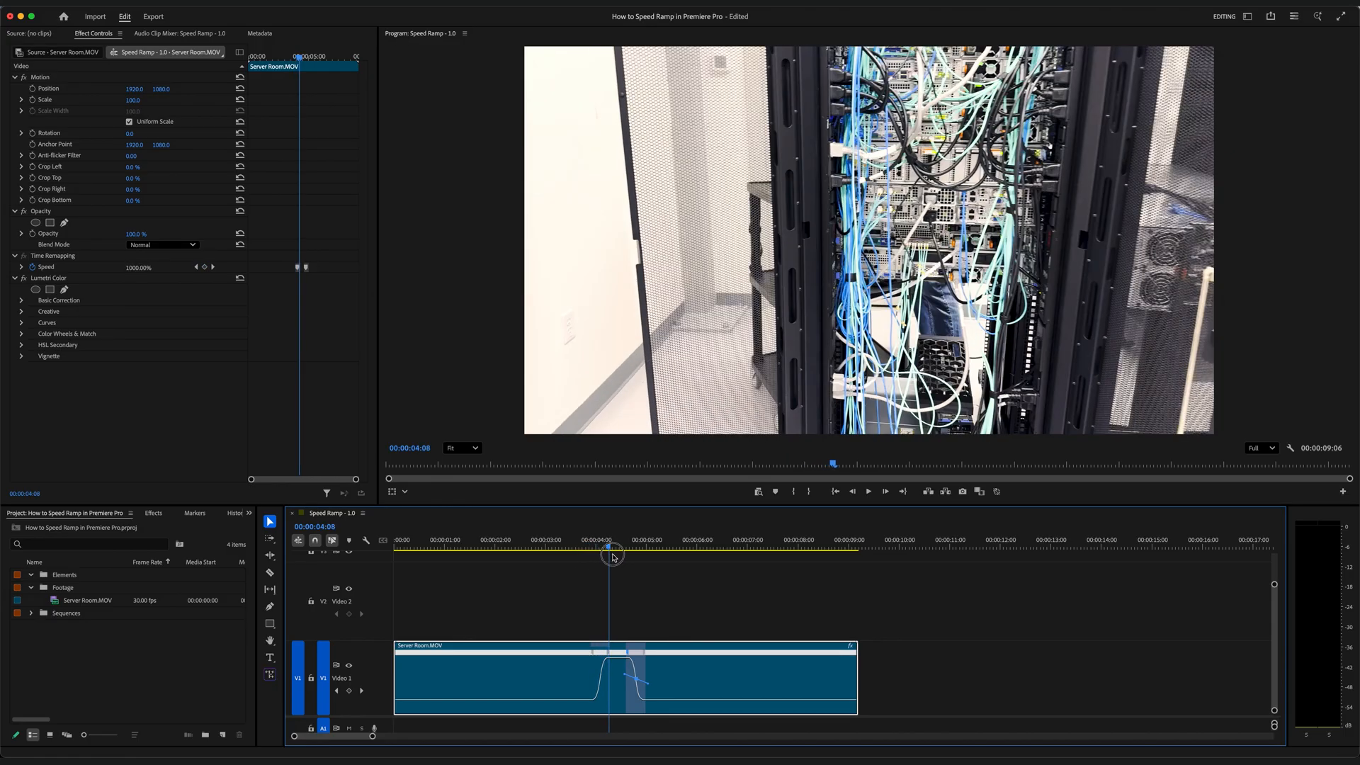
left_click_drag(613, 557, 537, 555)
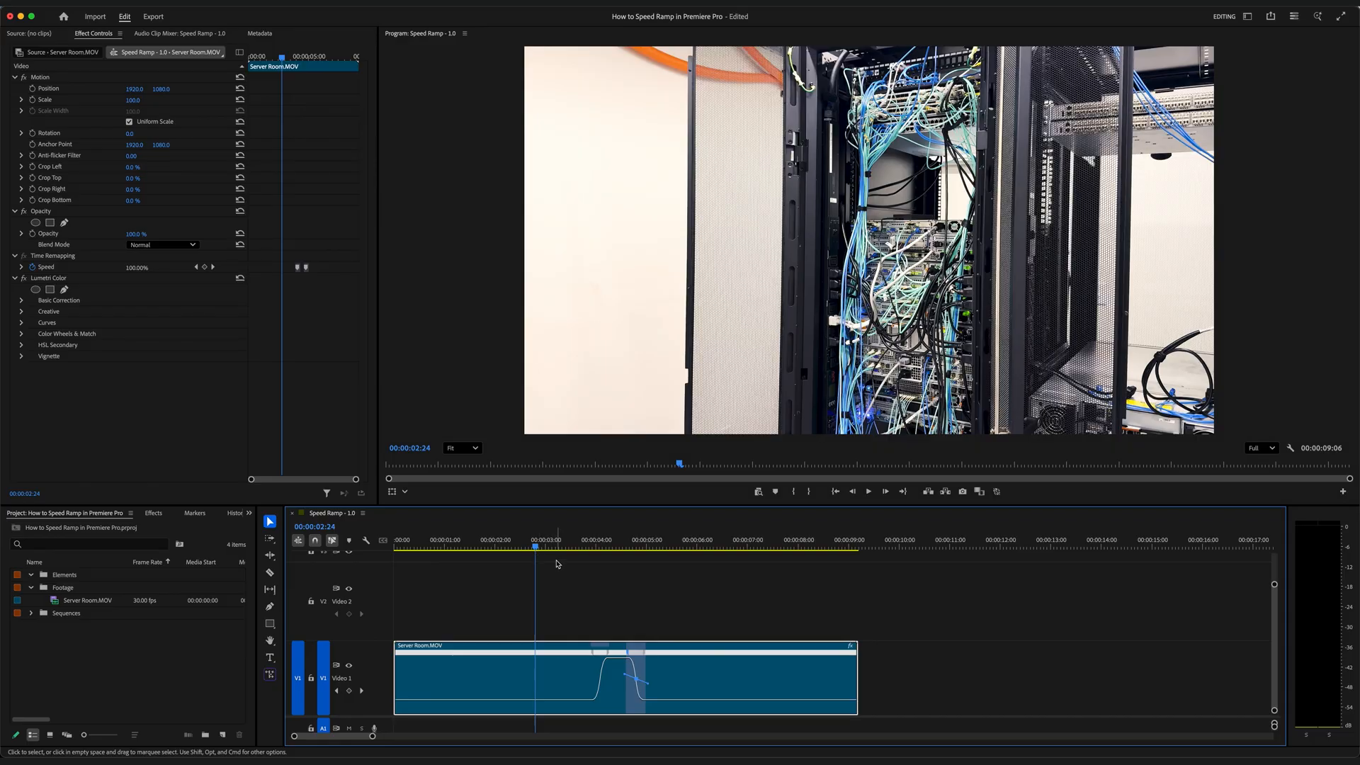
key("space")
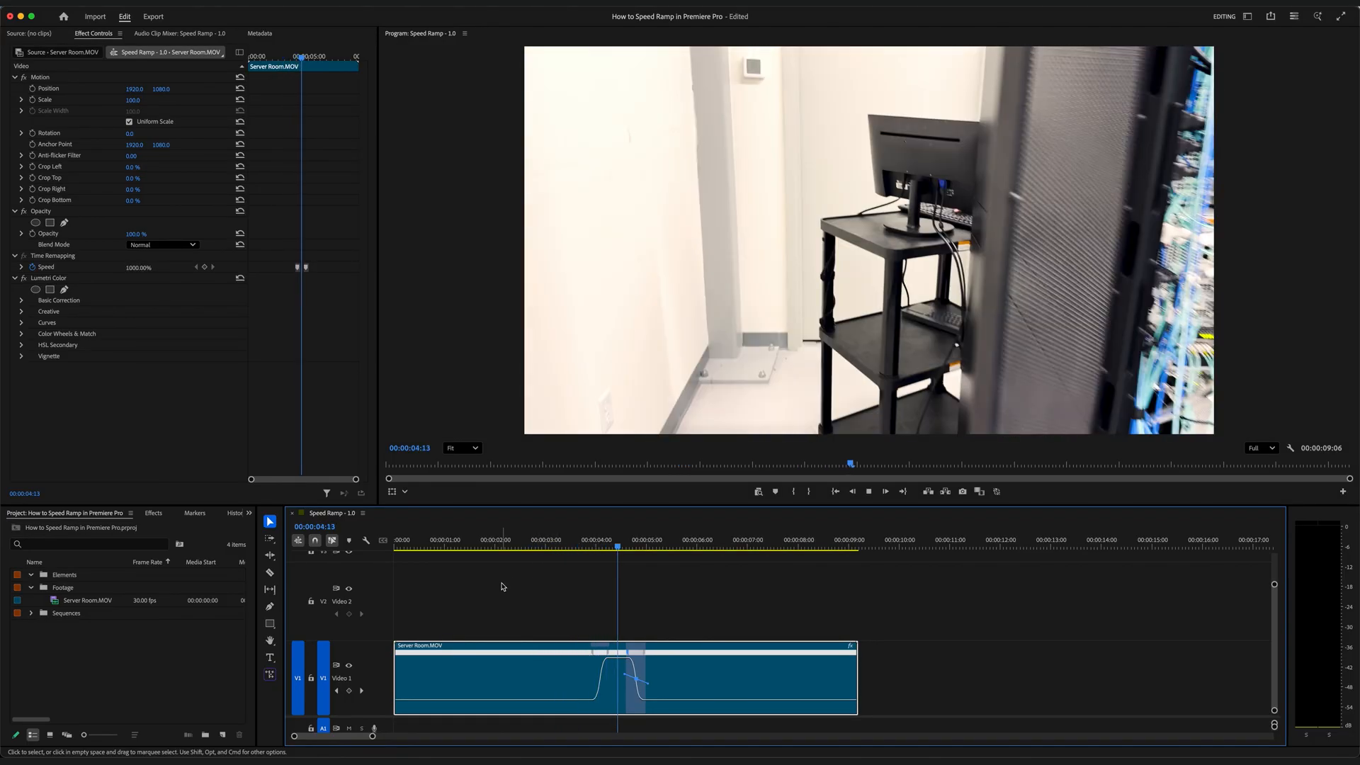
key("space")
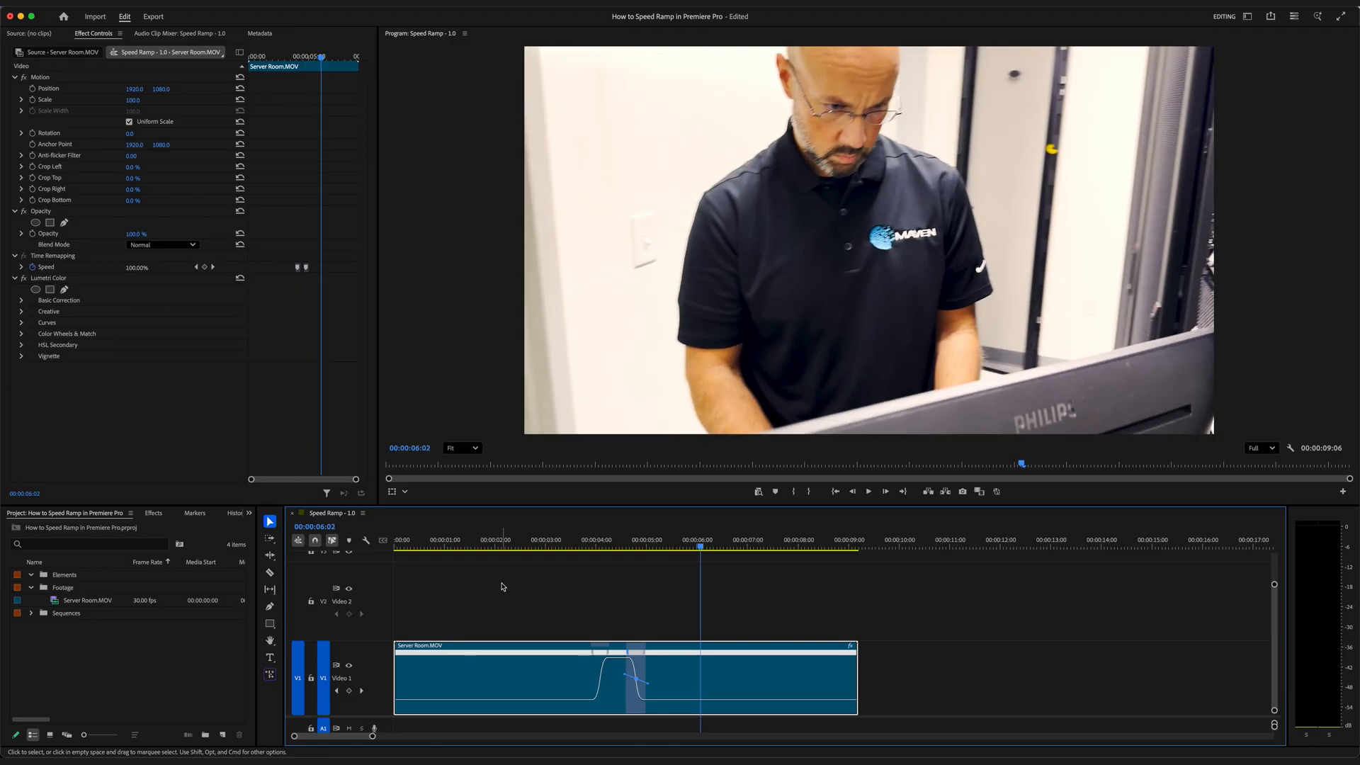
left_click(565, 547)
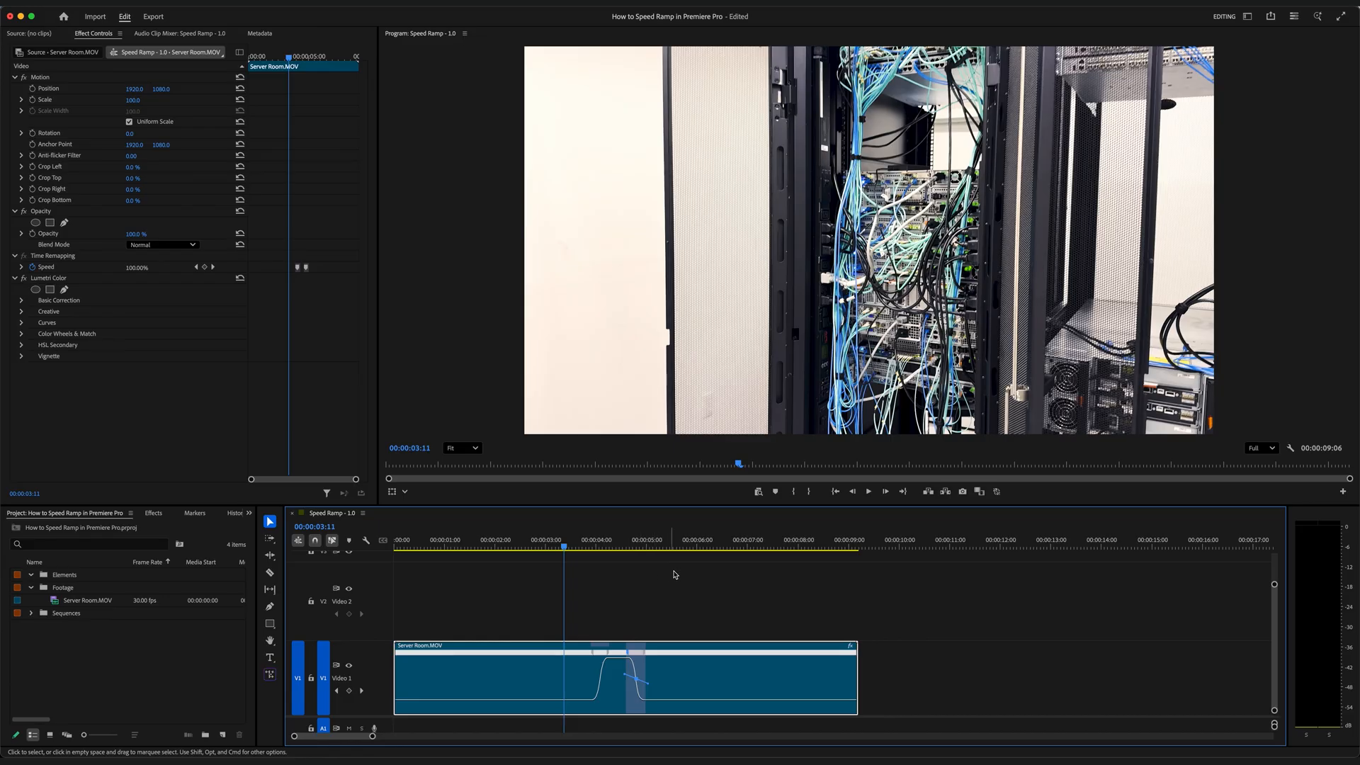
Create a 3840 × 2160 adjustment layer at 30 fps with square pixels in the project
left_click_drag(565, 544, 617, 549)
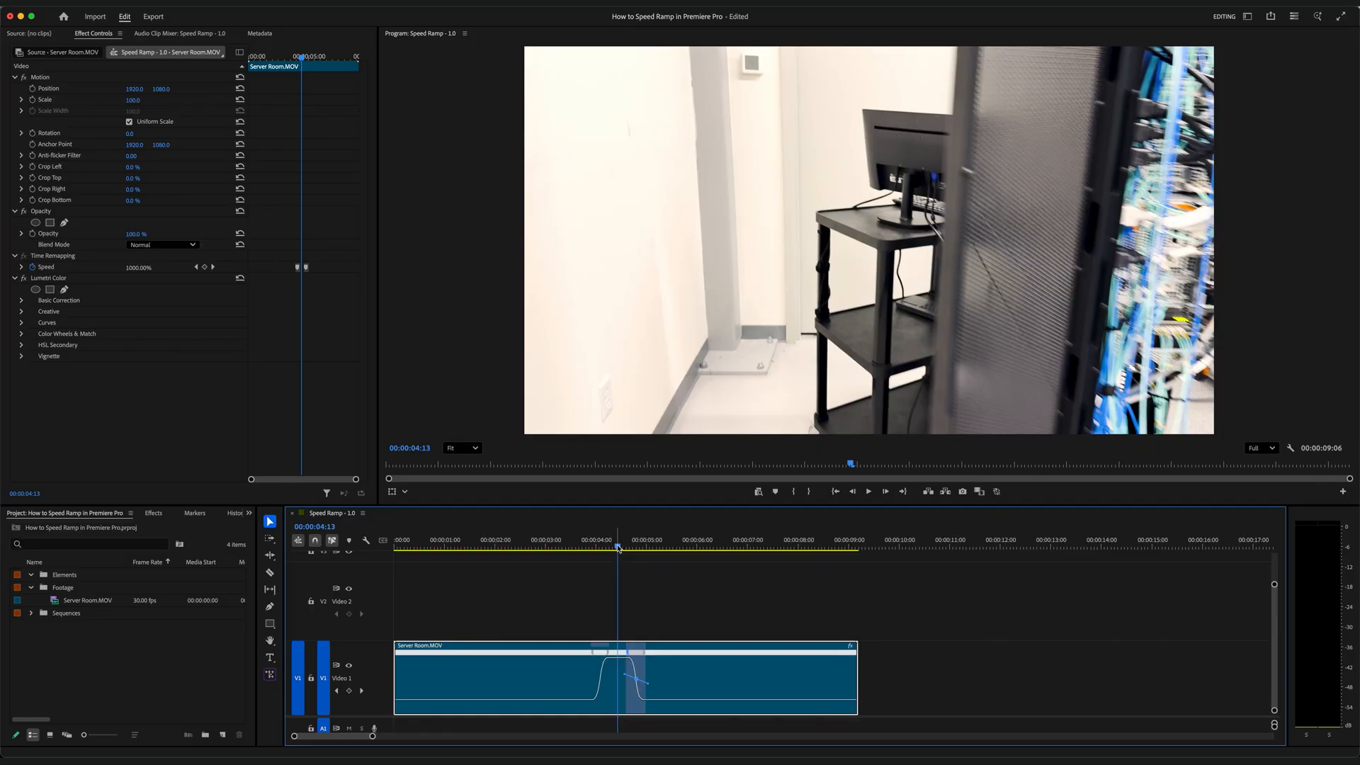
left_click_drag(618, 549, 587, 557)
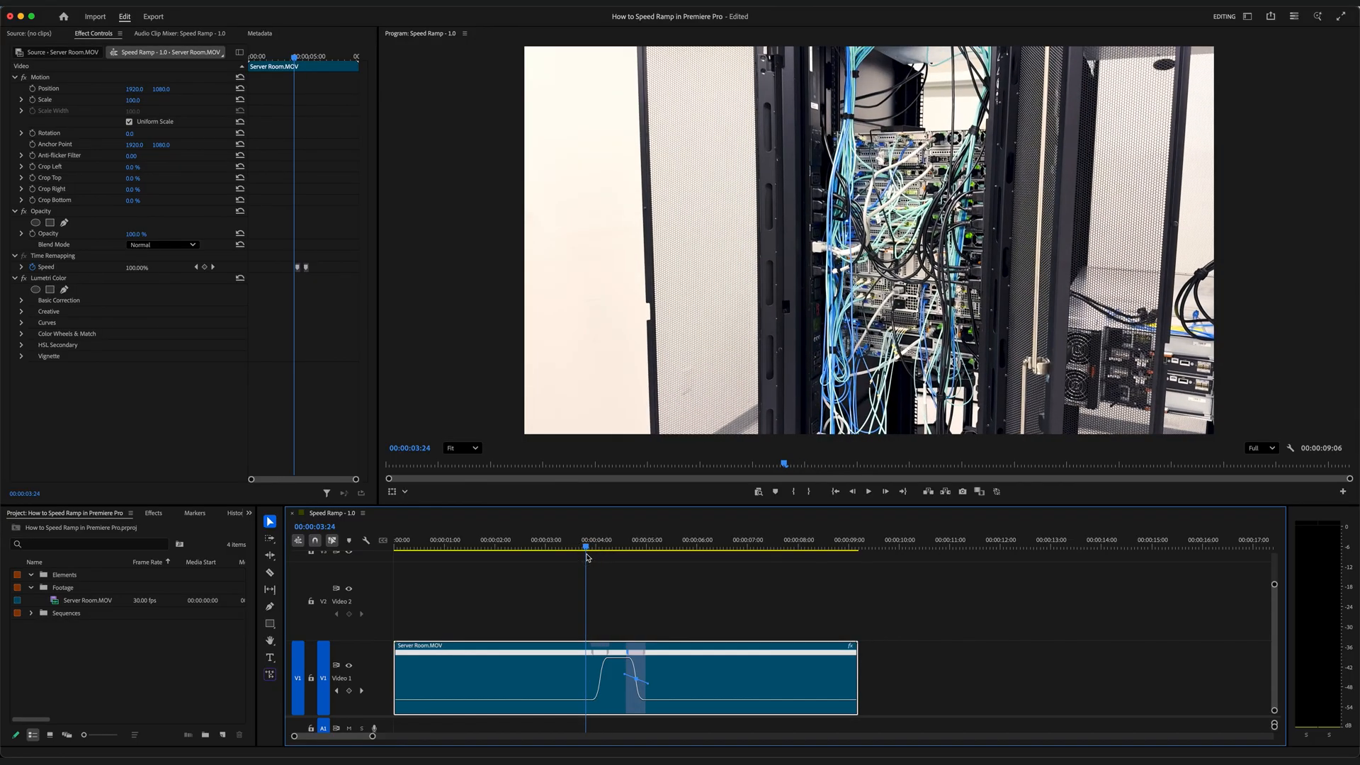
left_click(148, 644)
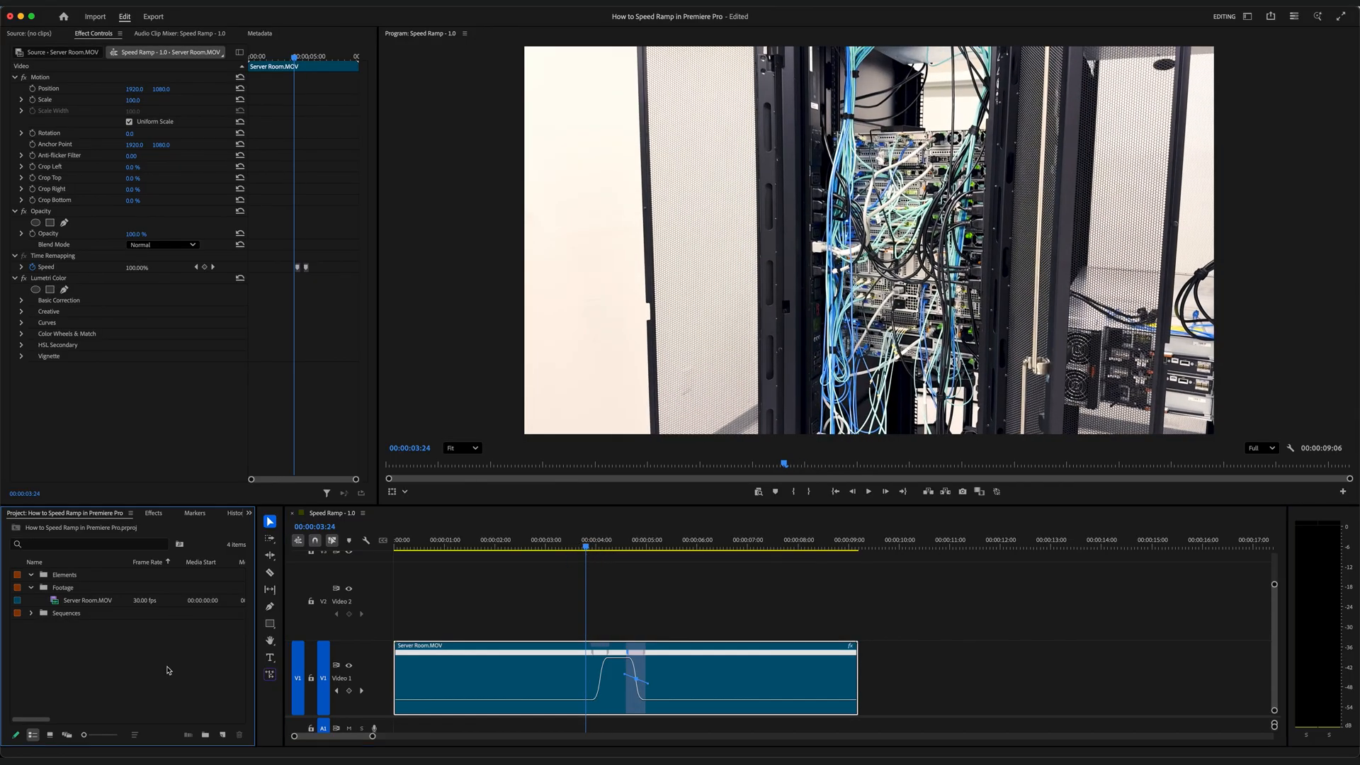
left_click(222, 736)
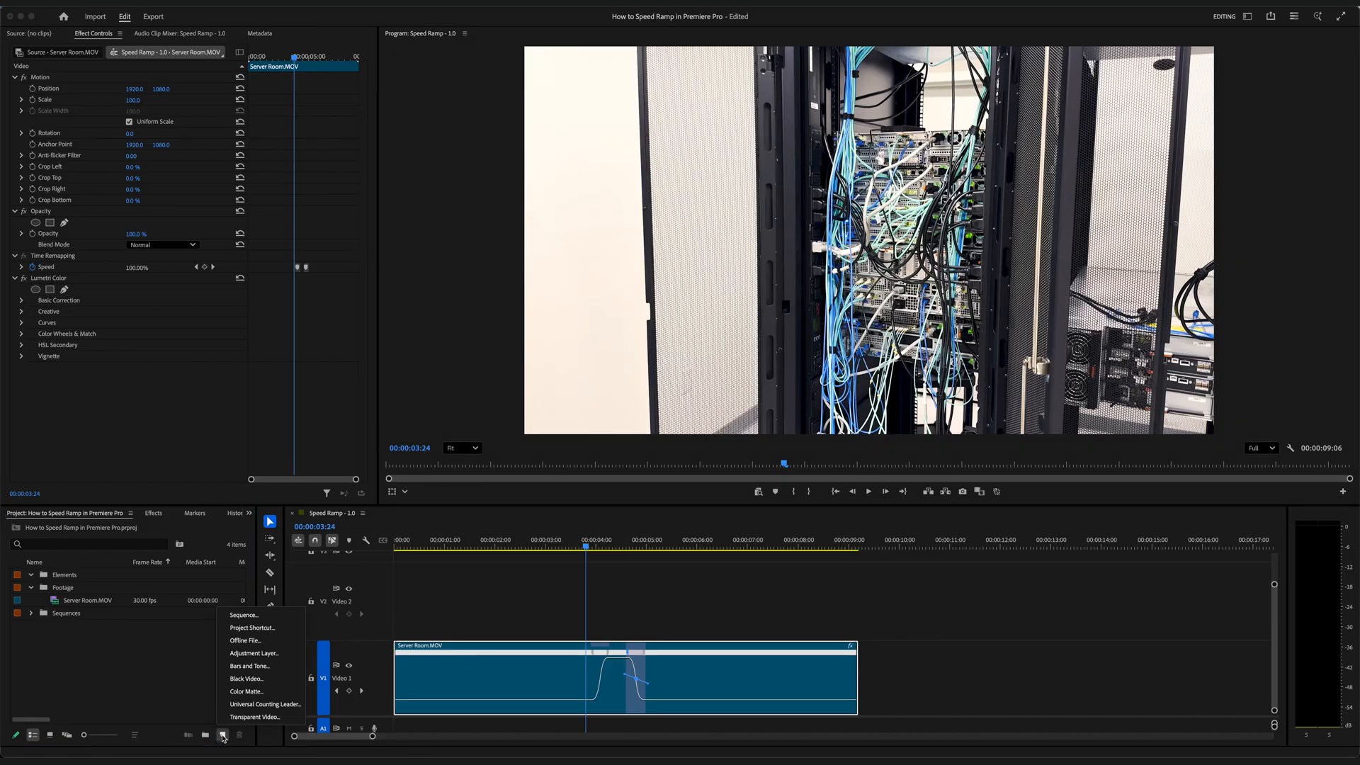
left_click(253, 652)
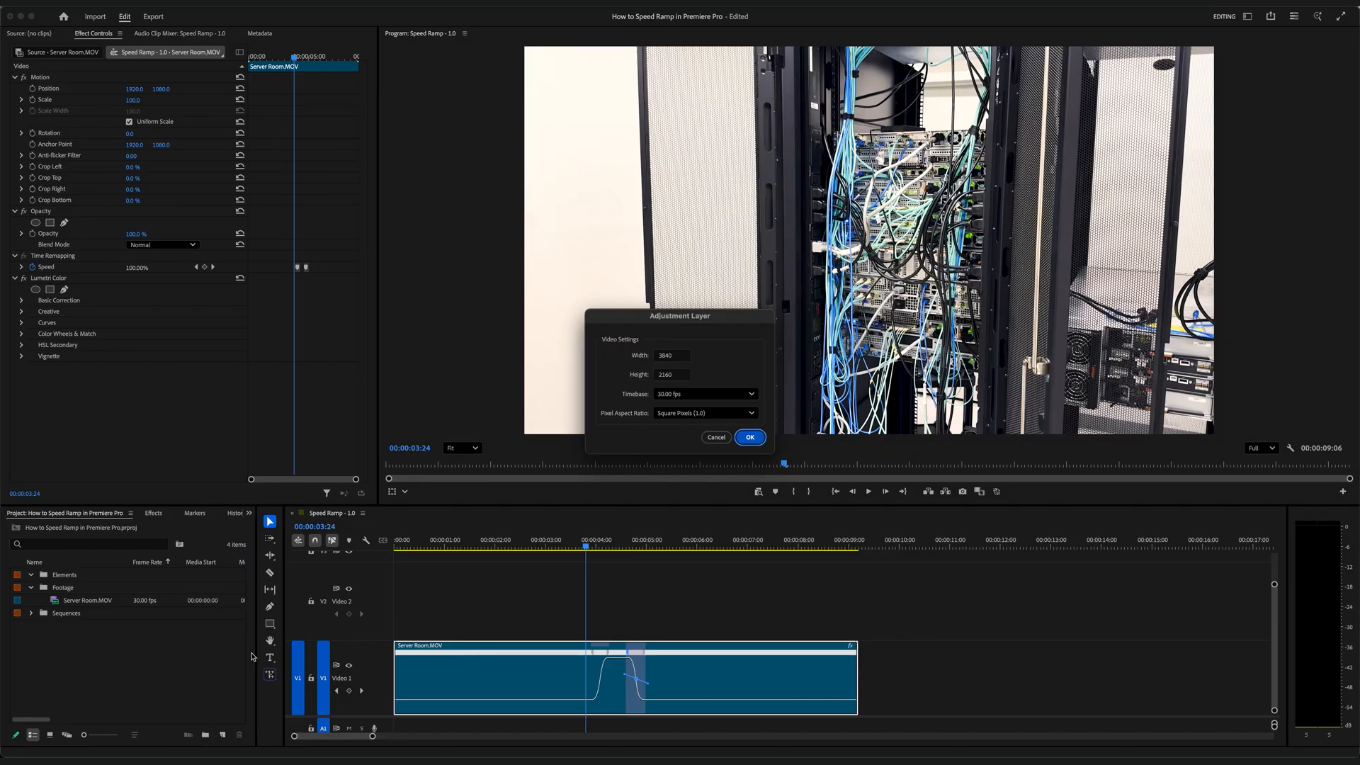
left_click(750, 438)
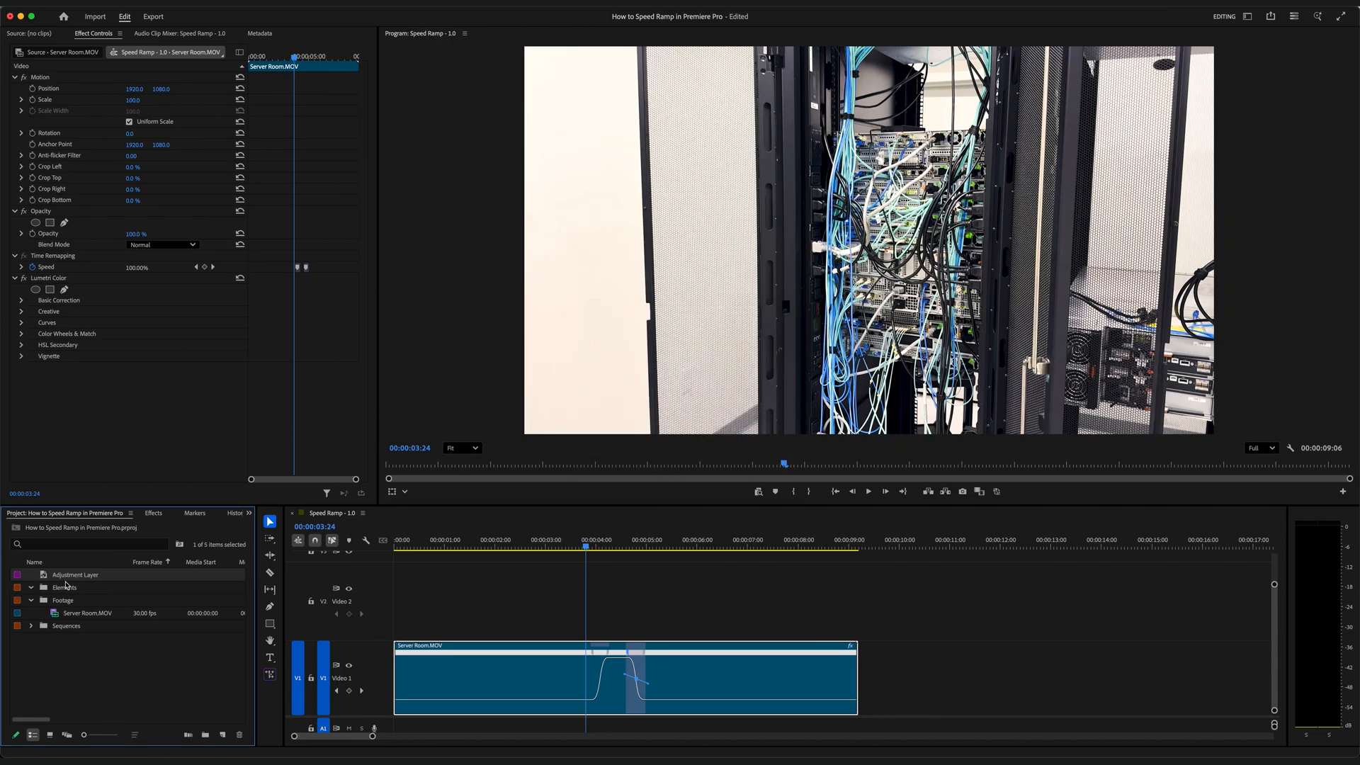
Rename the new adjustment layer as Blur and move it into the Elements bin
left_click(58, 576)
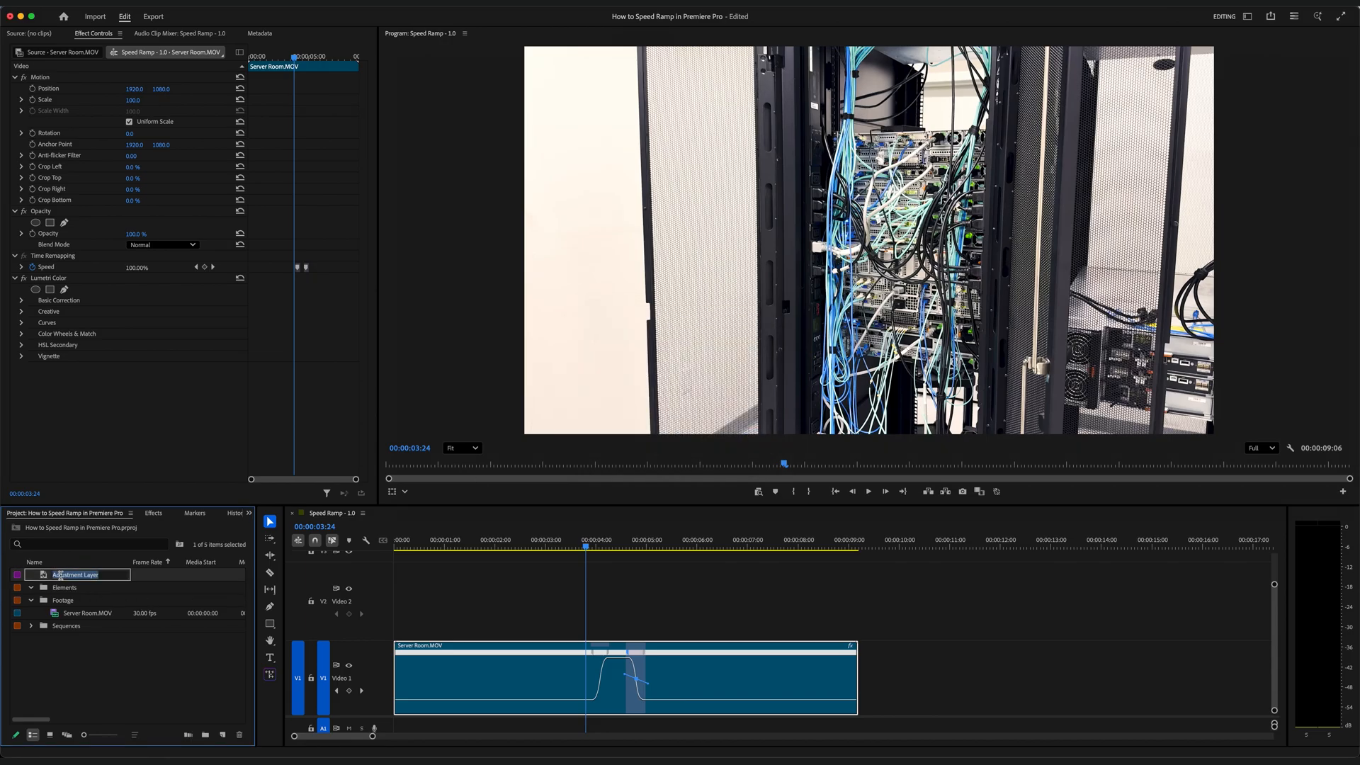
type("Blur")
key("Tab")
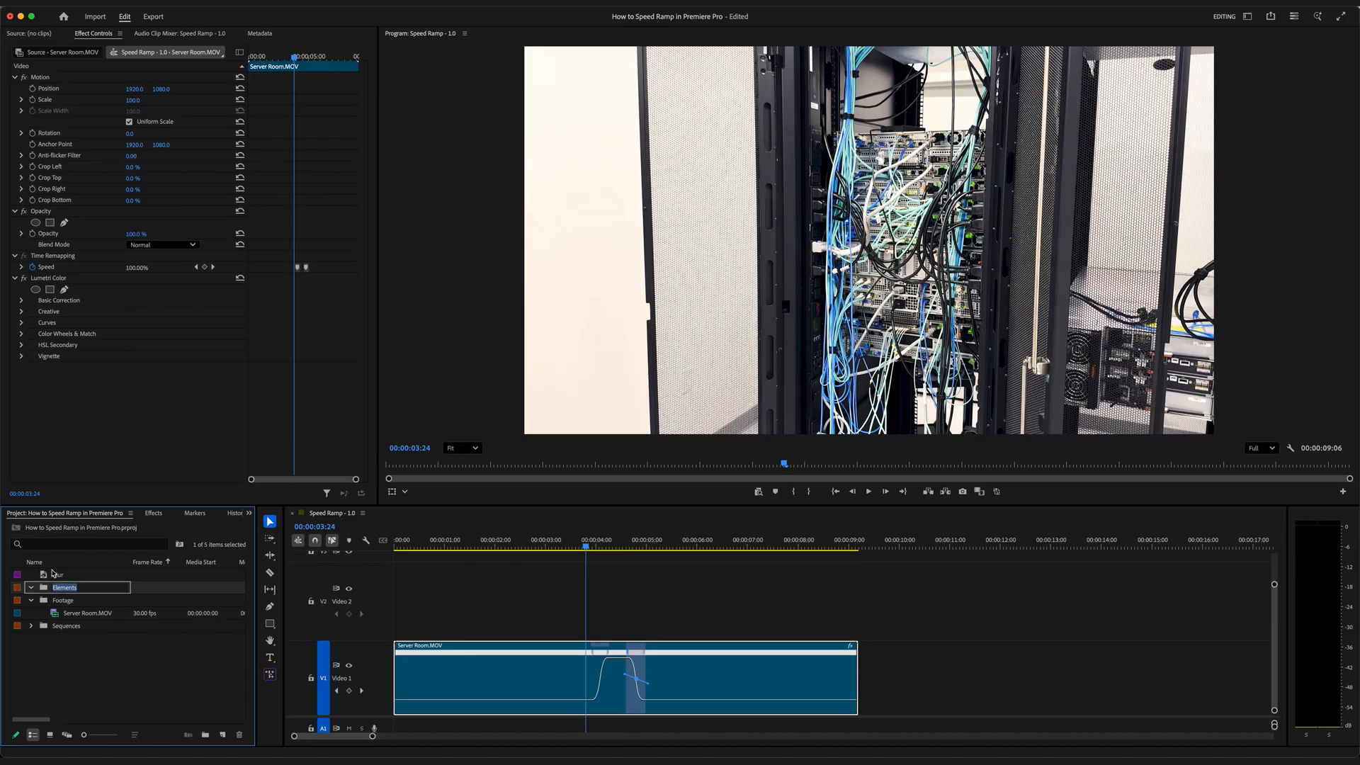
left_click_drag(52, 574, 60, 586)
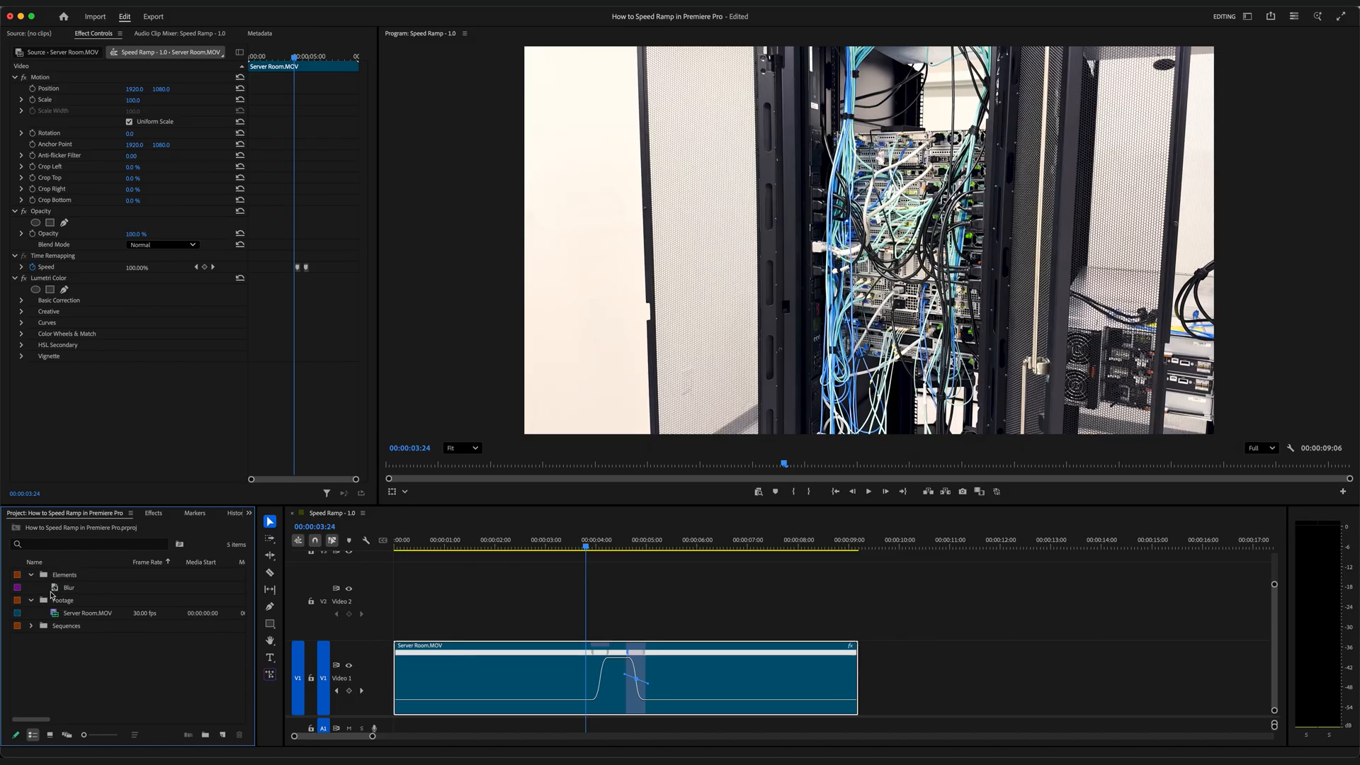
Place the Blur adjustment layer on Video 2 above the speed ramp and select it in the timeline
left_click(31, 600)
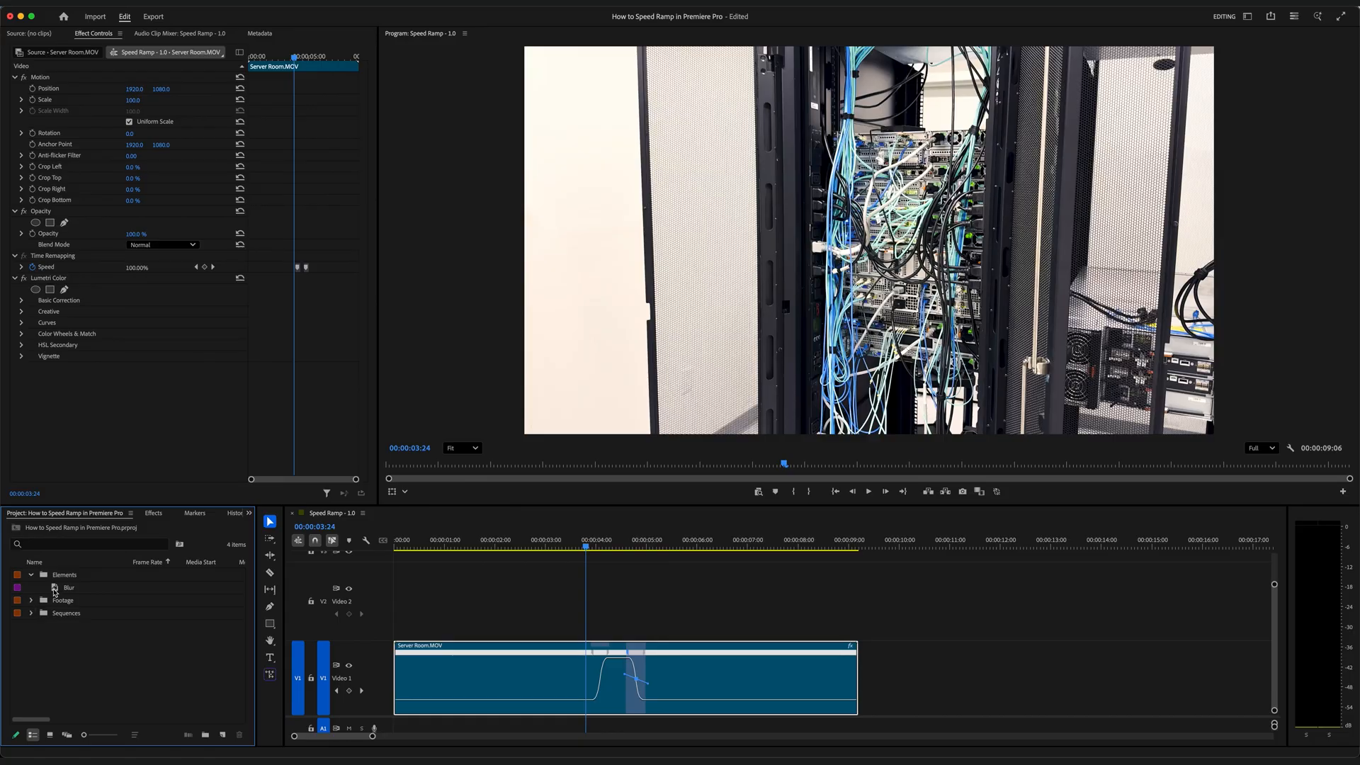
left_click_drag(56, 592, 507, 612)
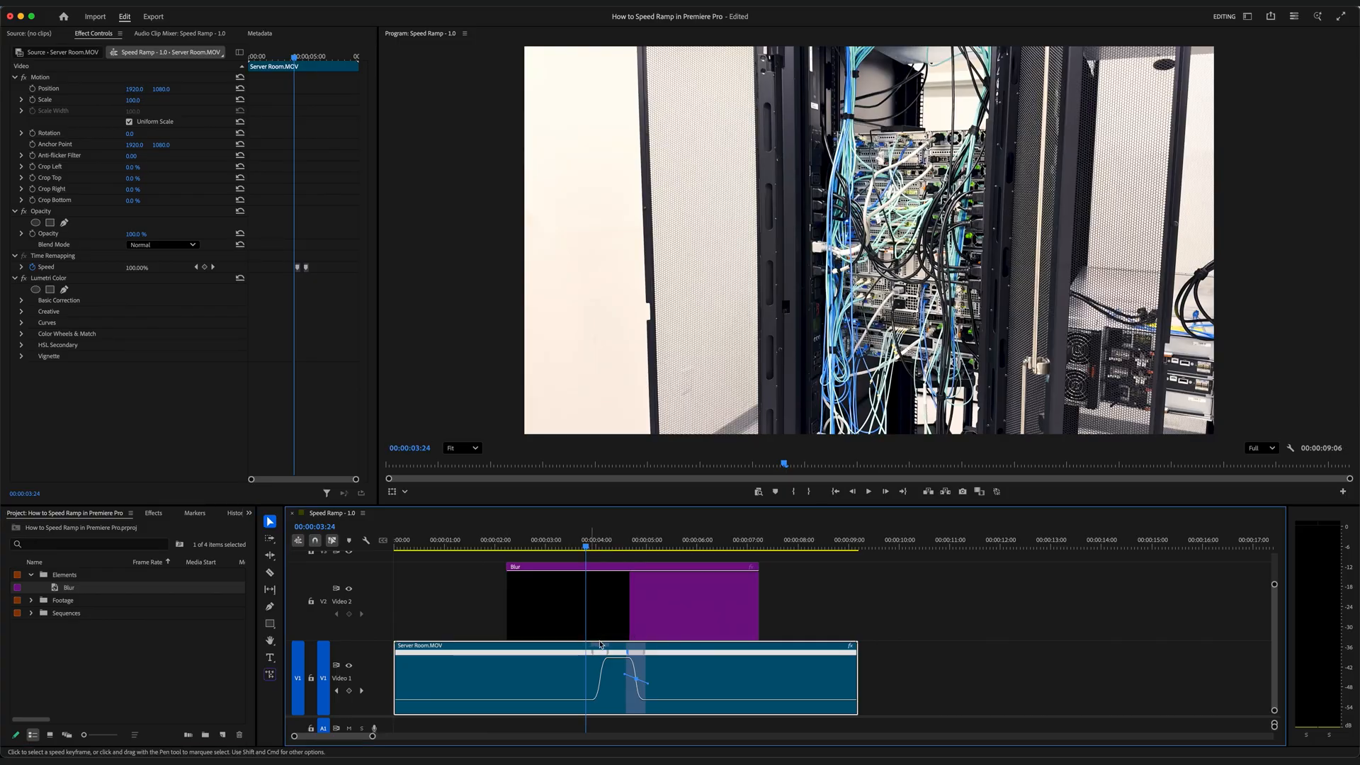
left_click(601, 614)
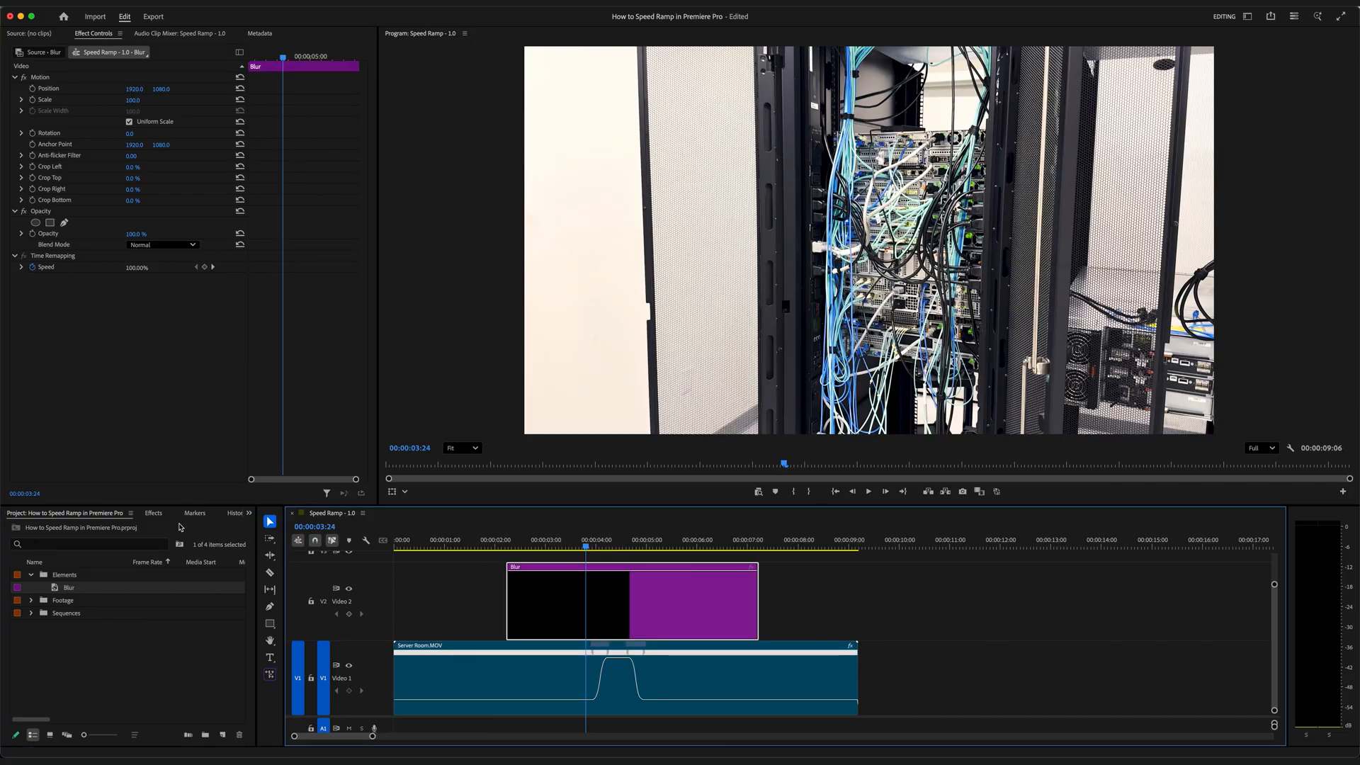
Apply the Directional Blur effect to the Blur layer with Direction 90° and Blur Length 0
left_click(154, 514)
left_click(49, 529)
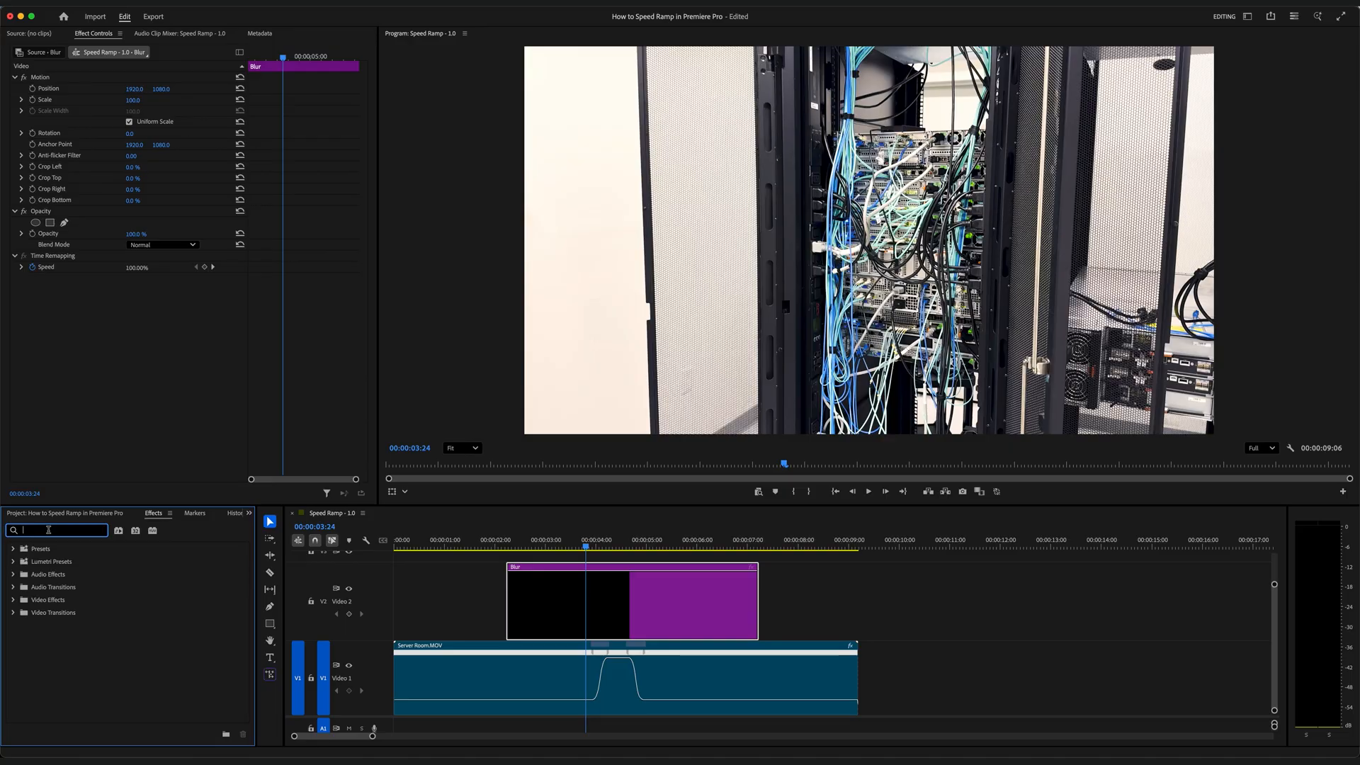
type("directiona")
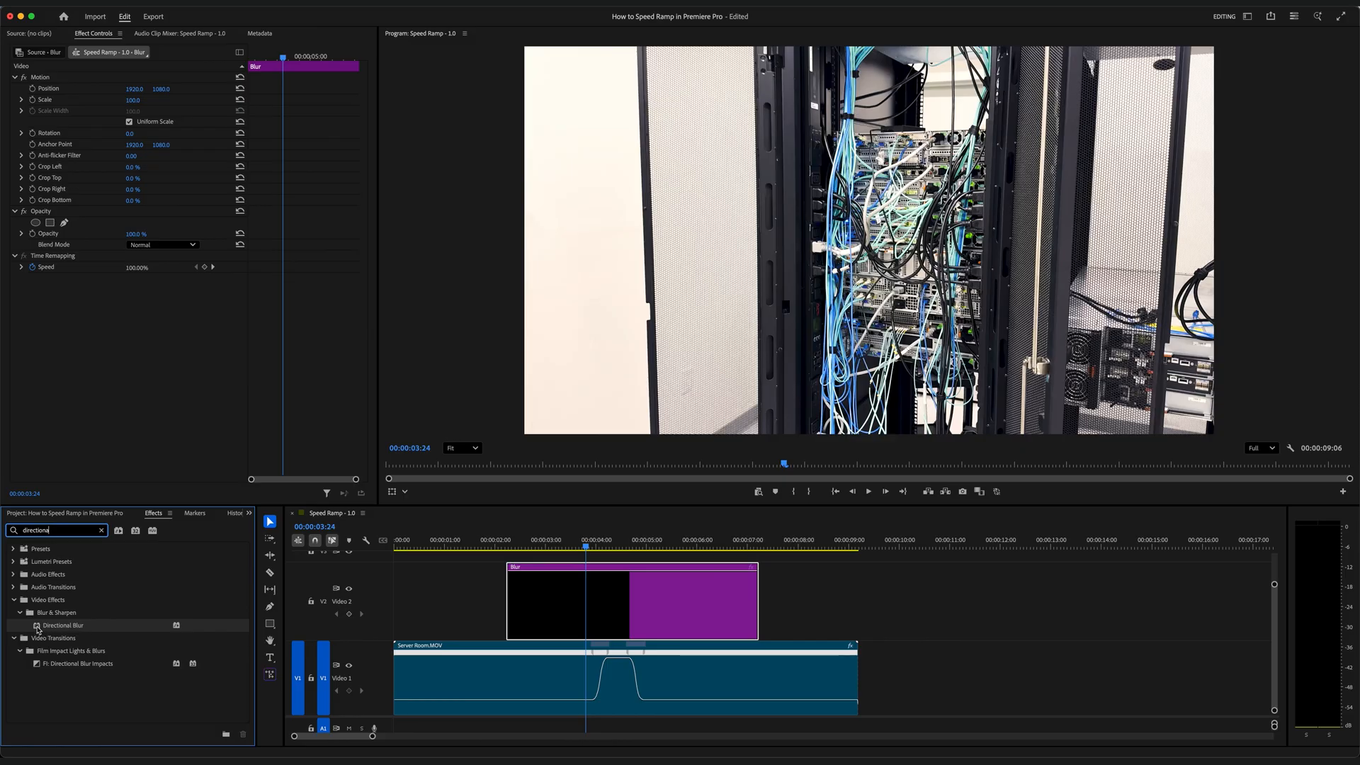
left_click_drag(37, 628, 594, 603)
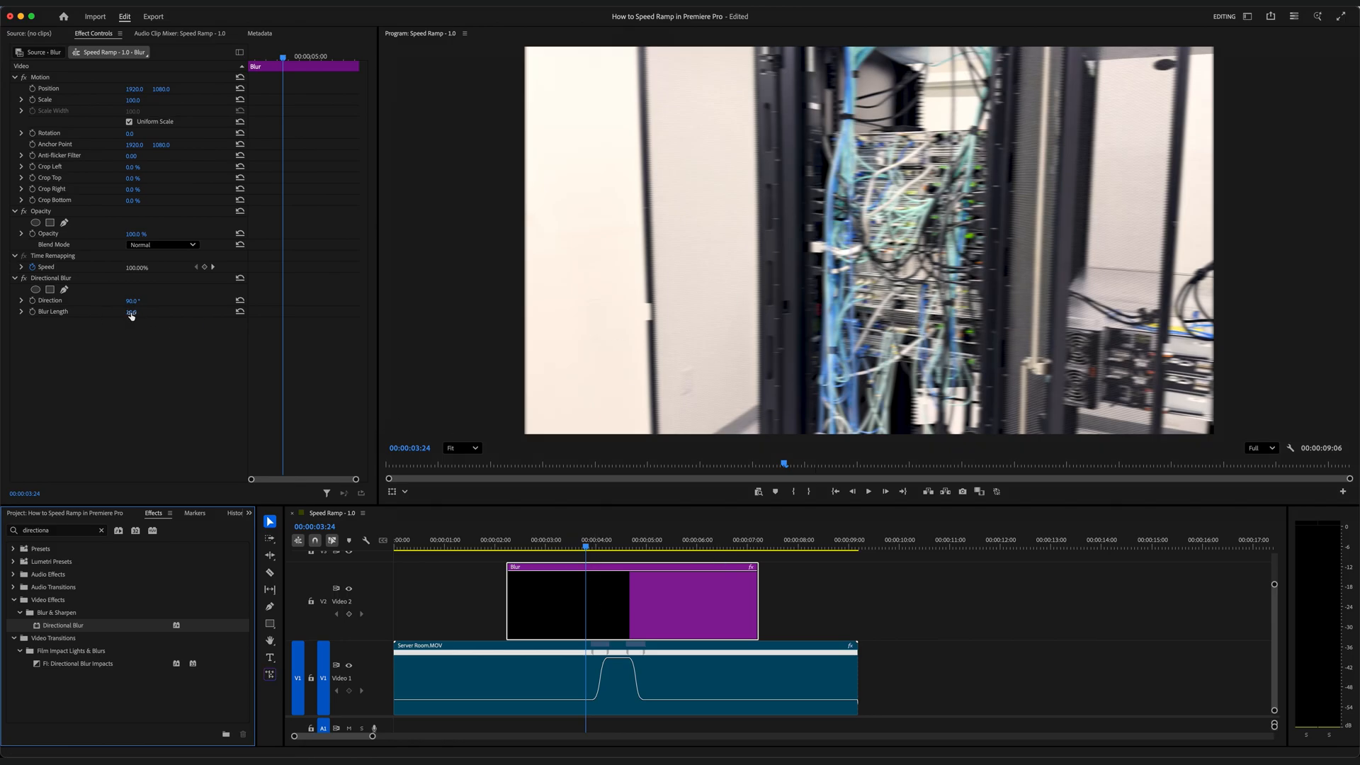
mouse_move(131, 315)
left_mouse_down()
mouse_move(194, 316)
mouse_move(131, 312)
left_mouse_up()
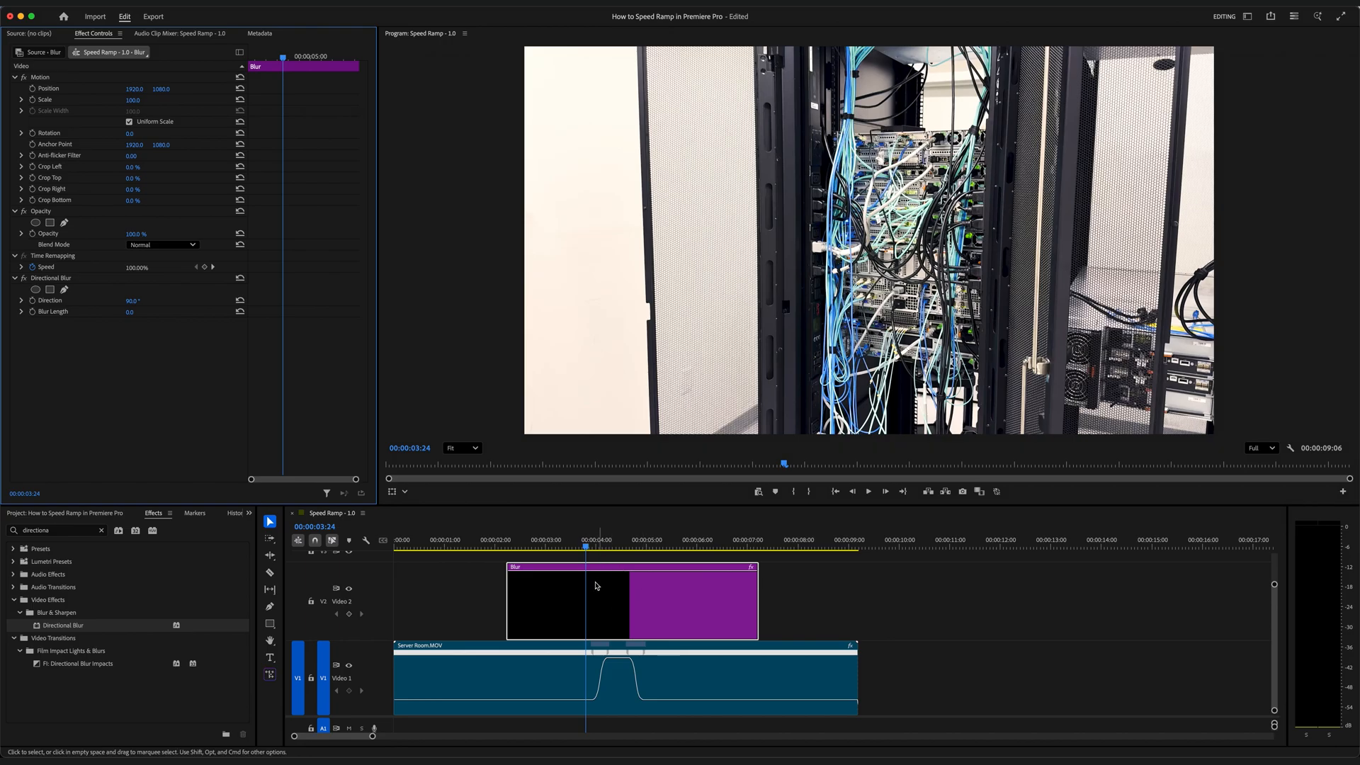
Keyframe the Blur Length from 0 at 00:00:03:28, where the ramp starts, up to 15 at 00:00:04:06
left_click_drag(585, 550, 593, 549)
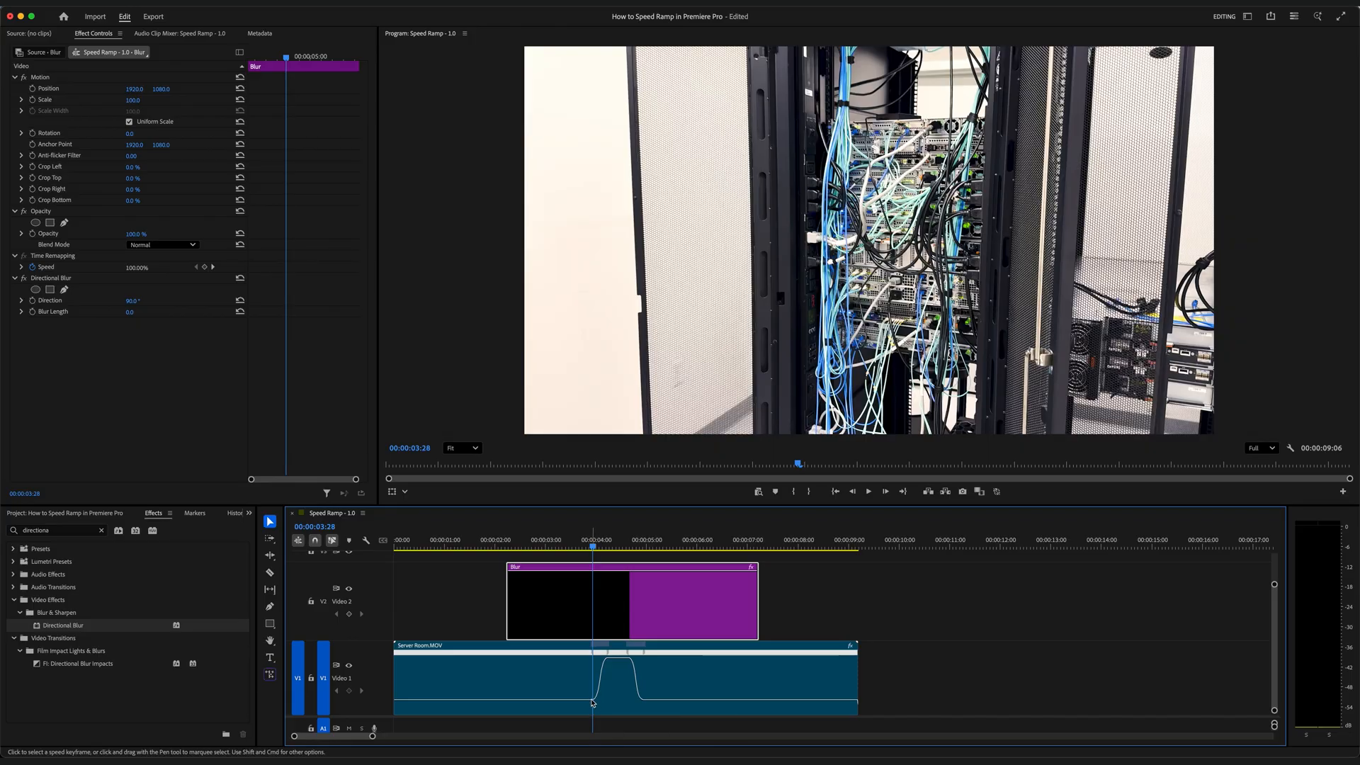
left_click(33, 313)
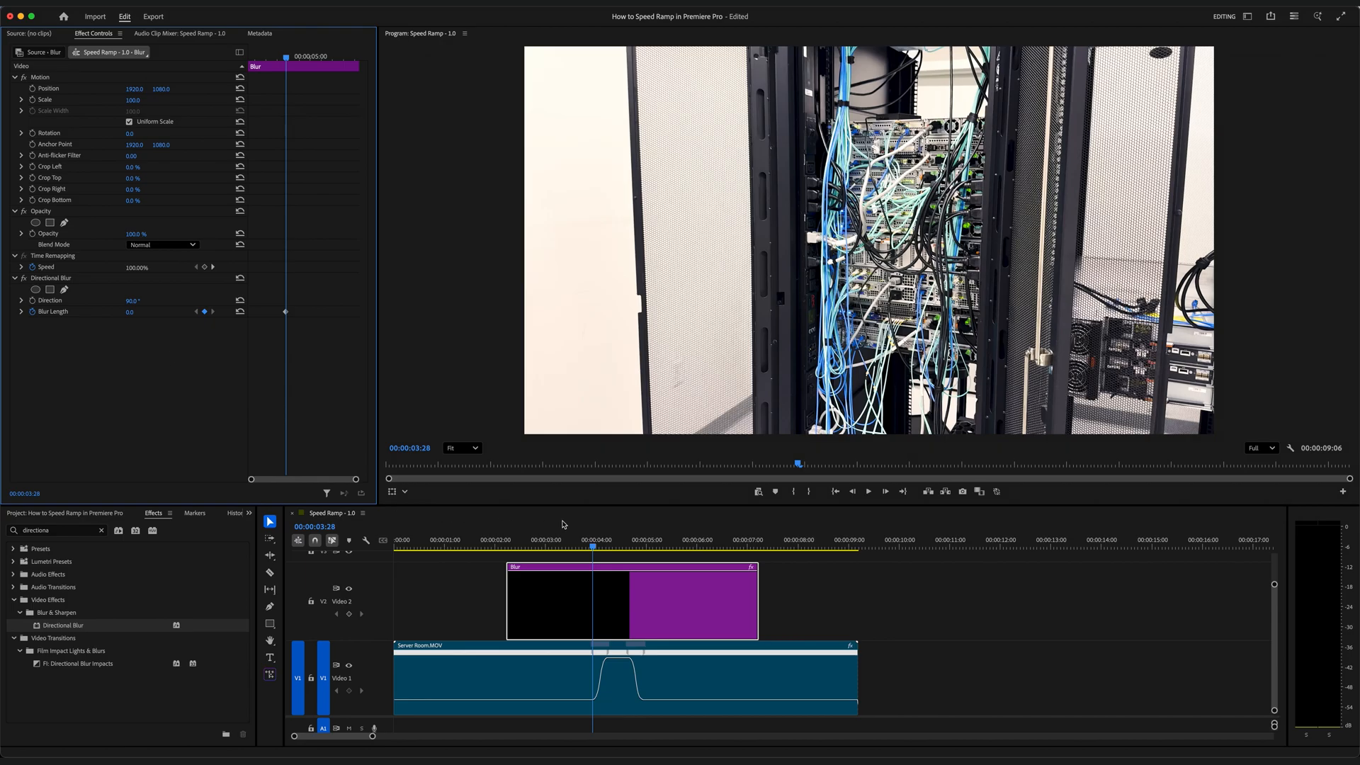
left_click_drag(595, 549, 607, 551)
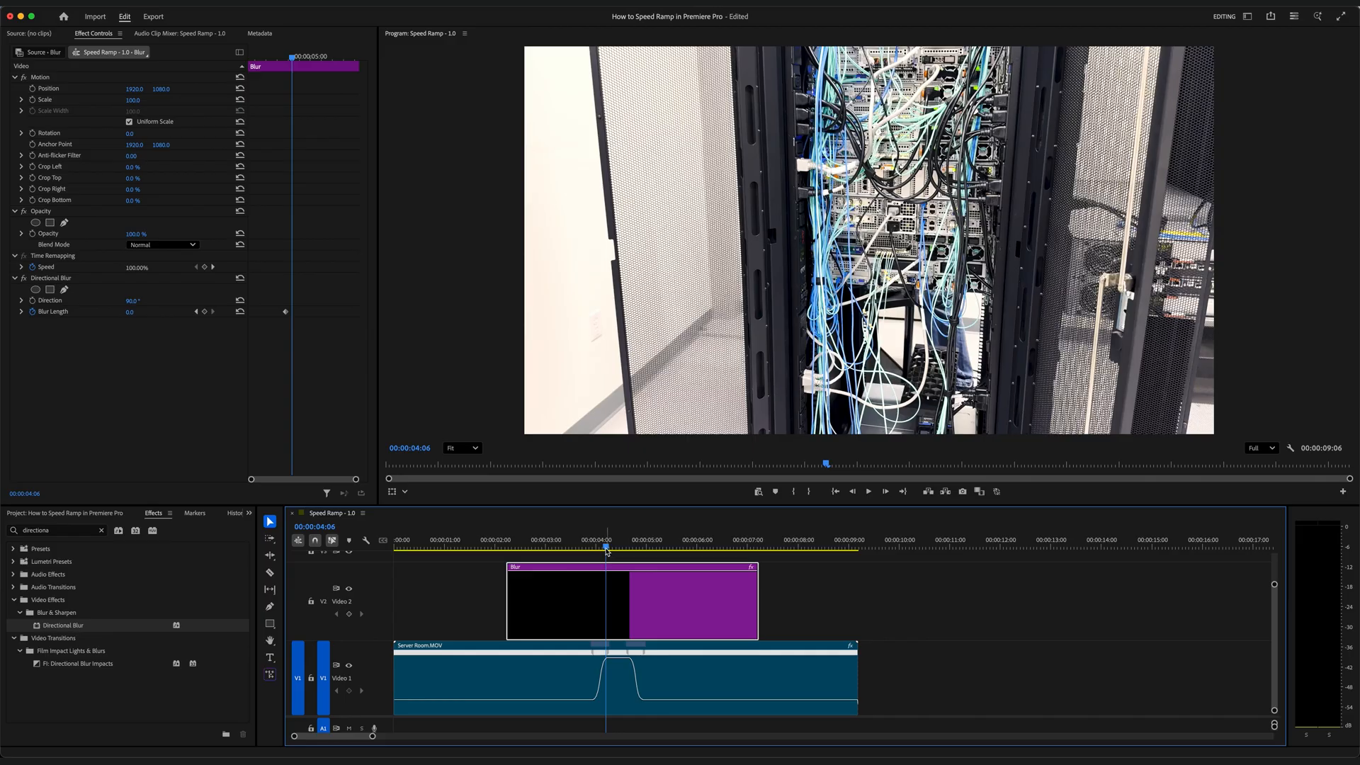
left_click(131, 313)
type("15")
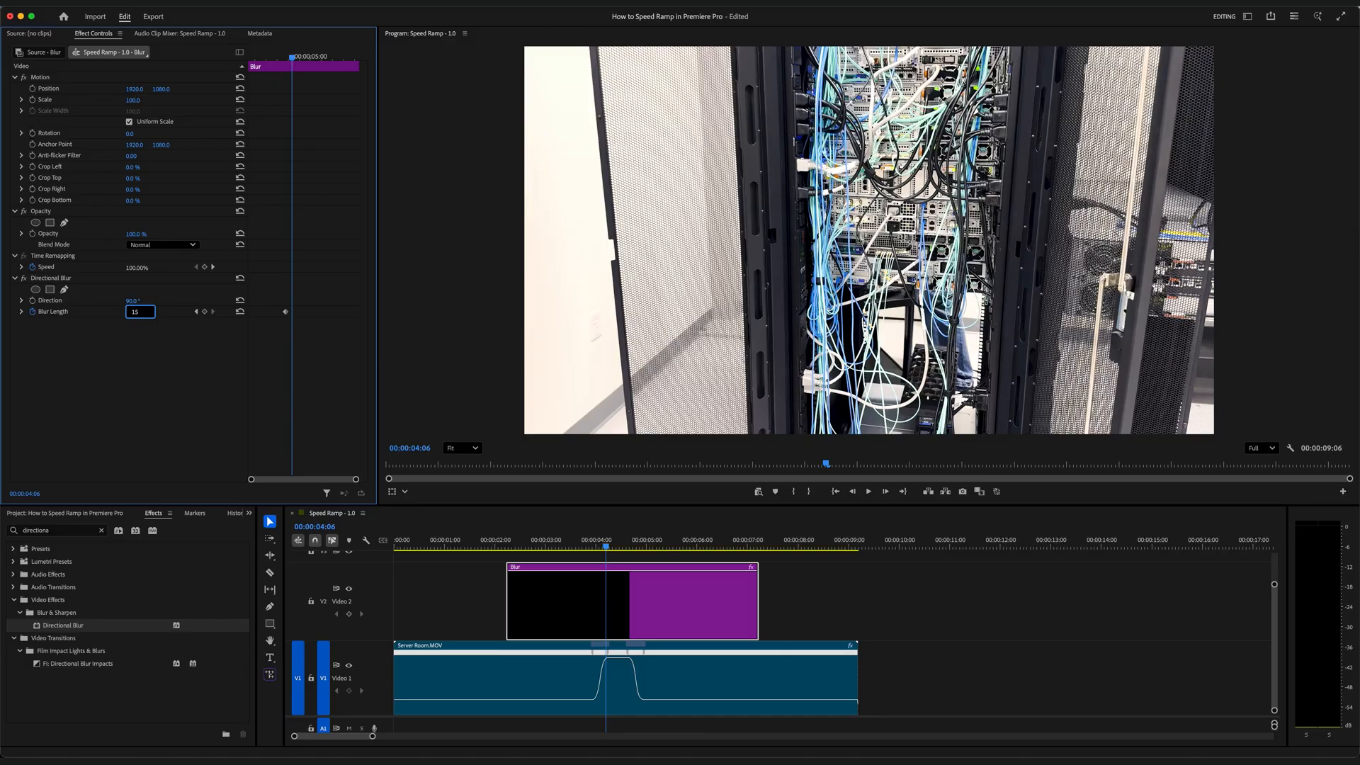
key("Return")
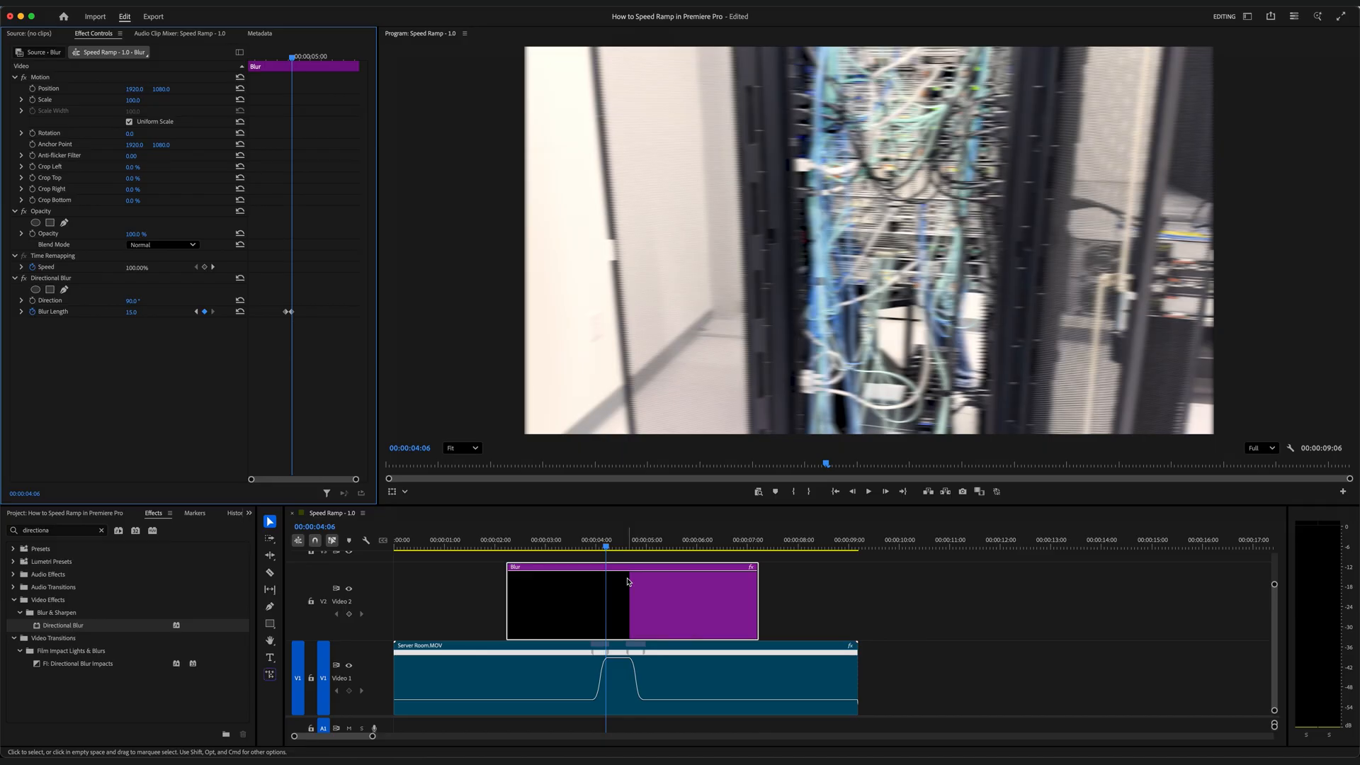
Hold the Blur Length at 15 with a keyframe at 00:00:04:20 and bring it back to 0 at 00:00:04:28
left_click_drag(606, 546, 630, 549)
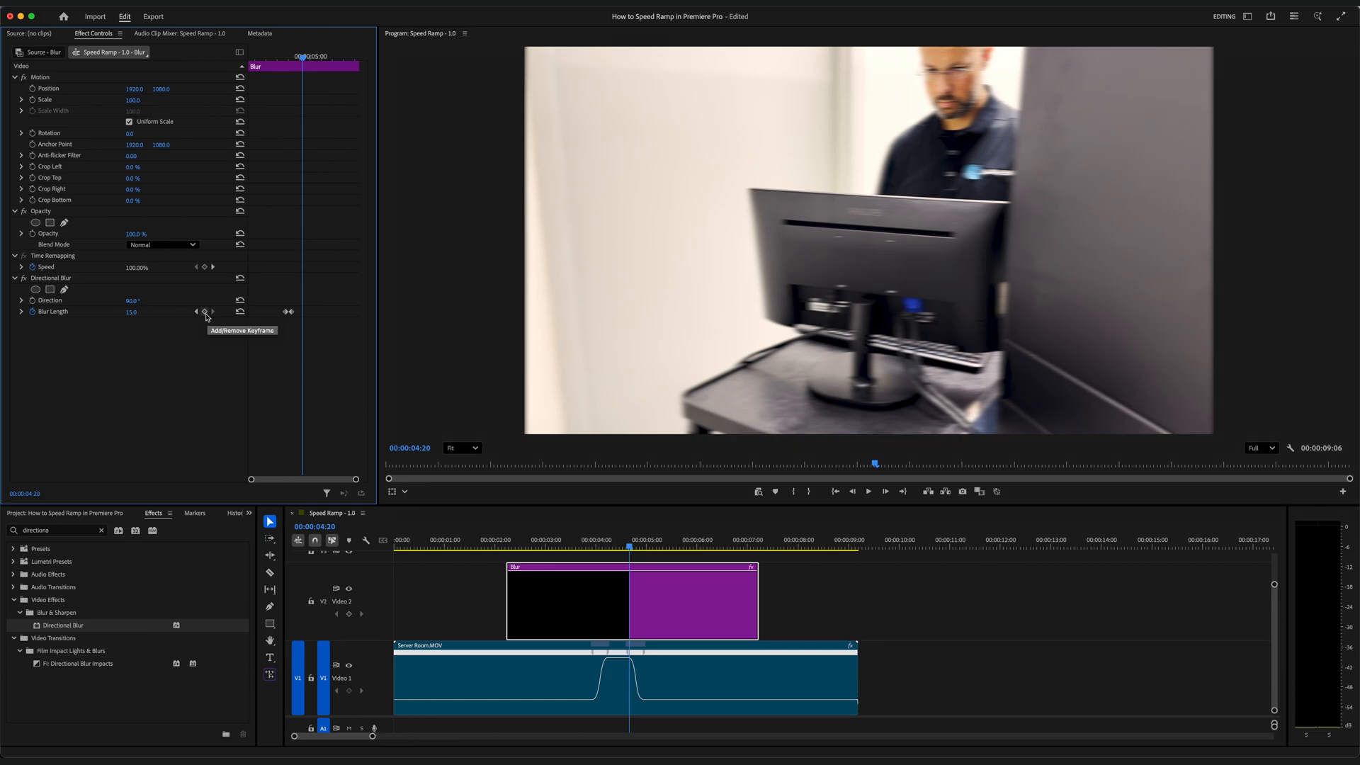
left_click(205, 313)
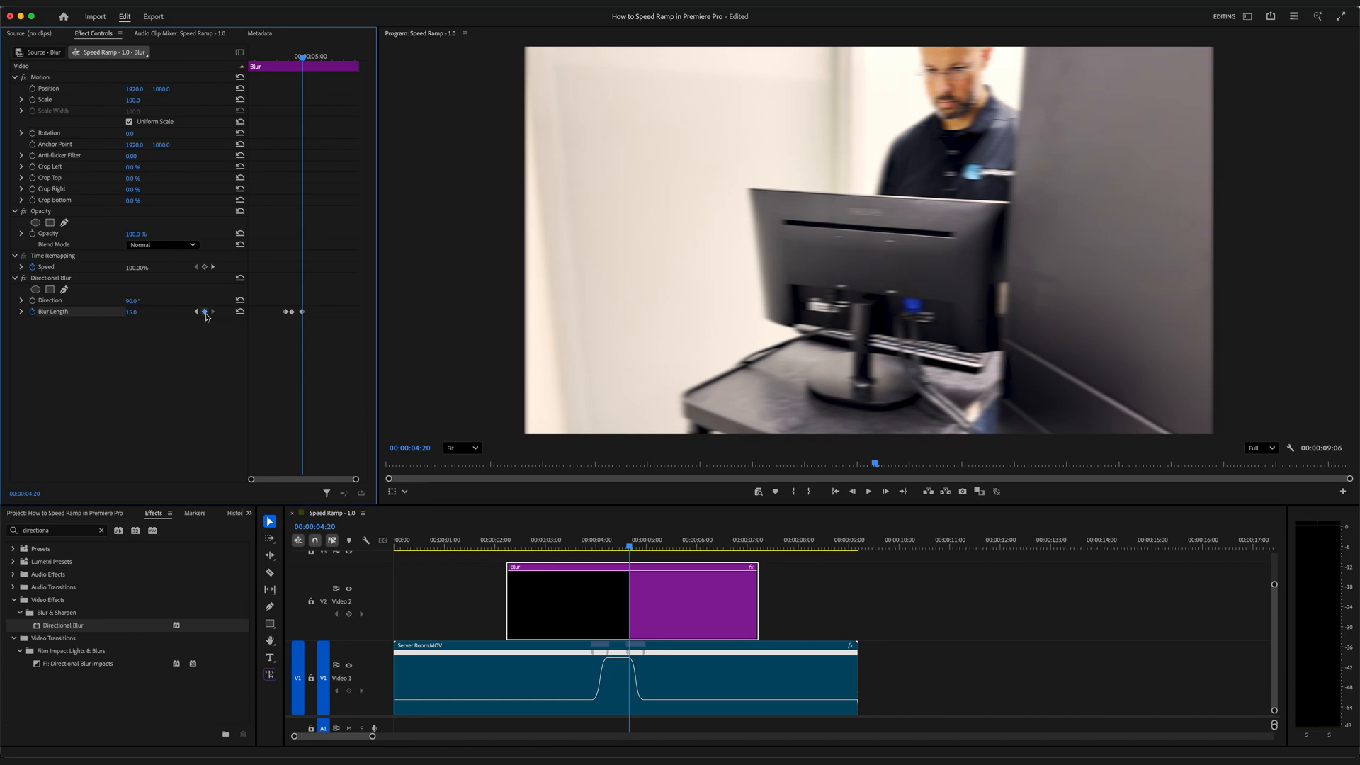
left_click(635, 546)
left_click_drag(635, 547, 642, 546)
left_click_drag(132, 312, 122, 316)
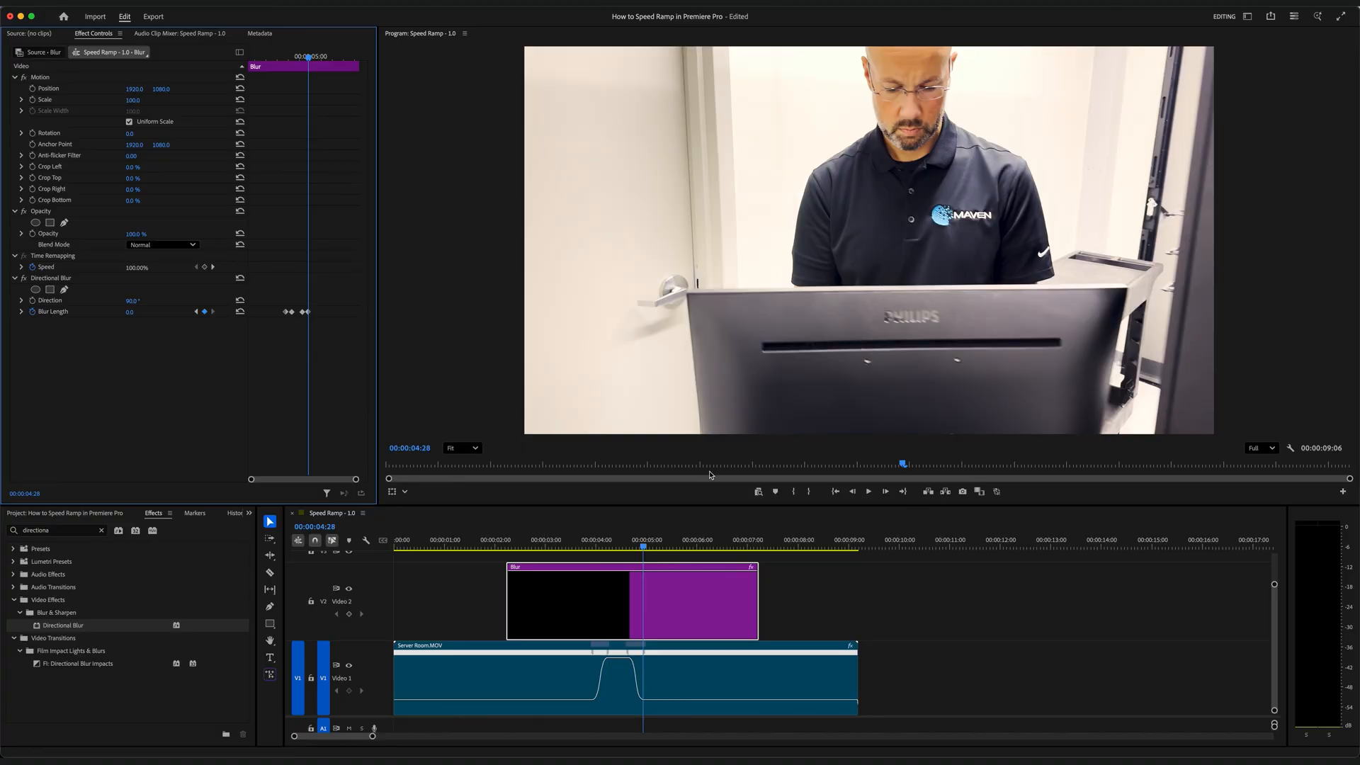
Trim the Blur layer to run from 00:00:03:25 to the last blur keyframe at 00:00:04:28
left_click(588, 547)
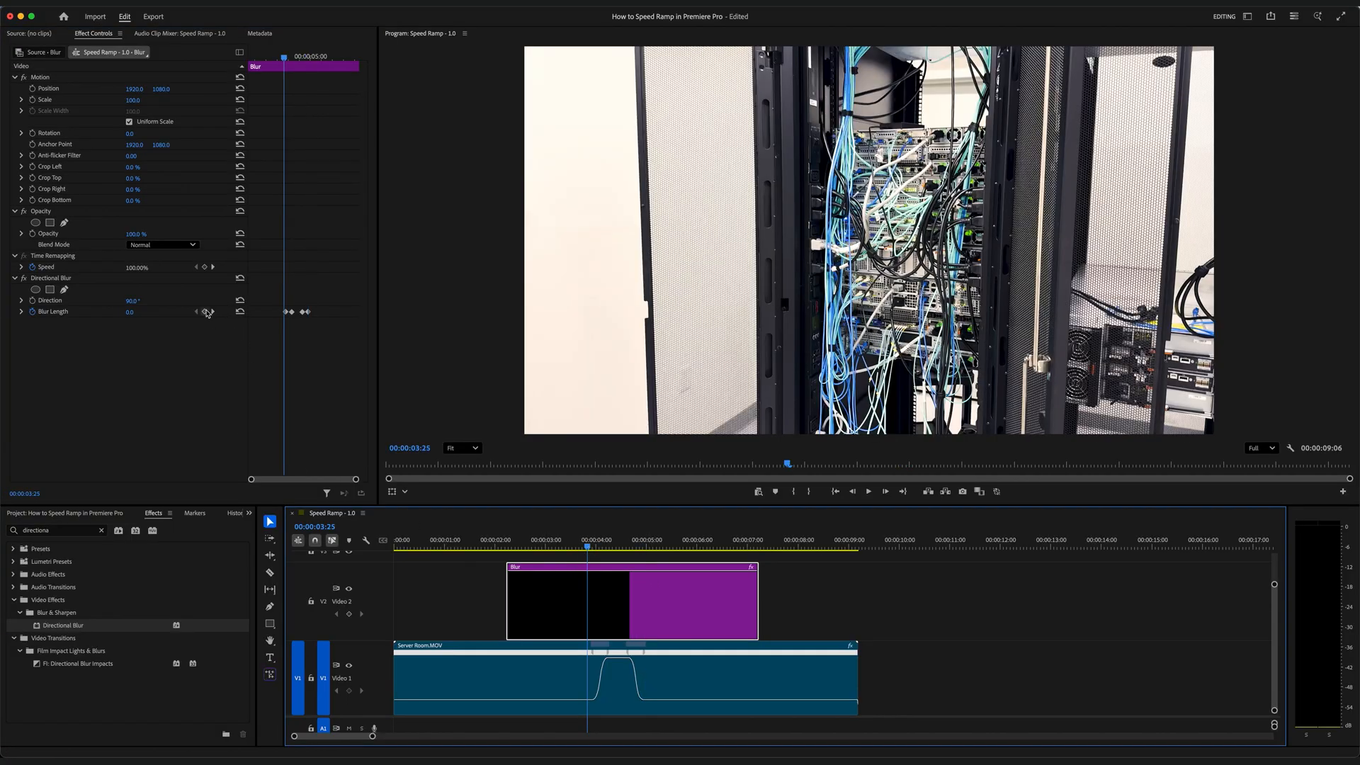
left_click_drag(507, 586, 588, 585)
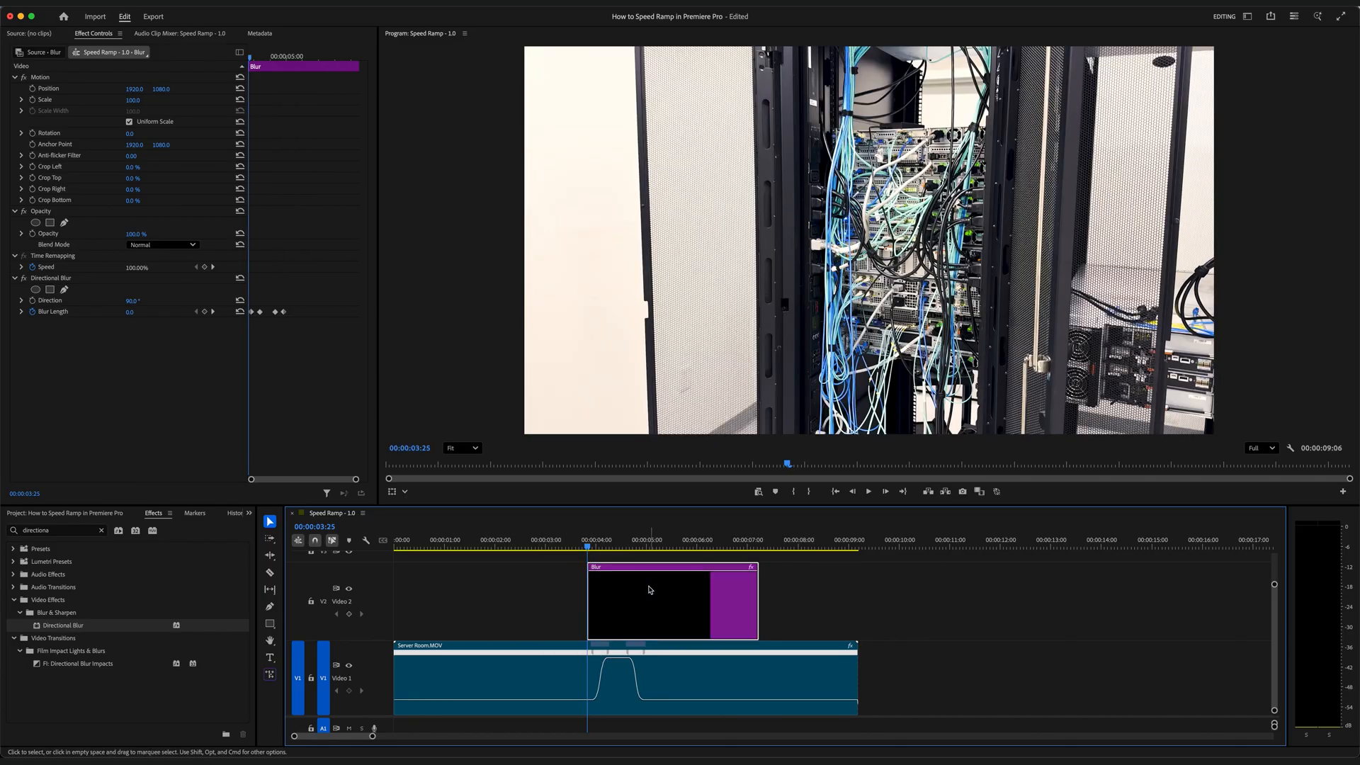
left_click(213, 311)
left_click(213, 312)
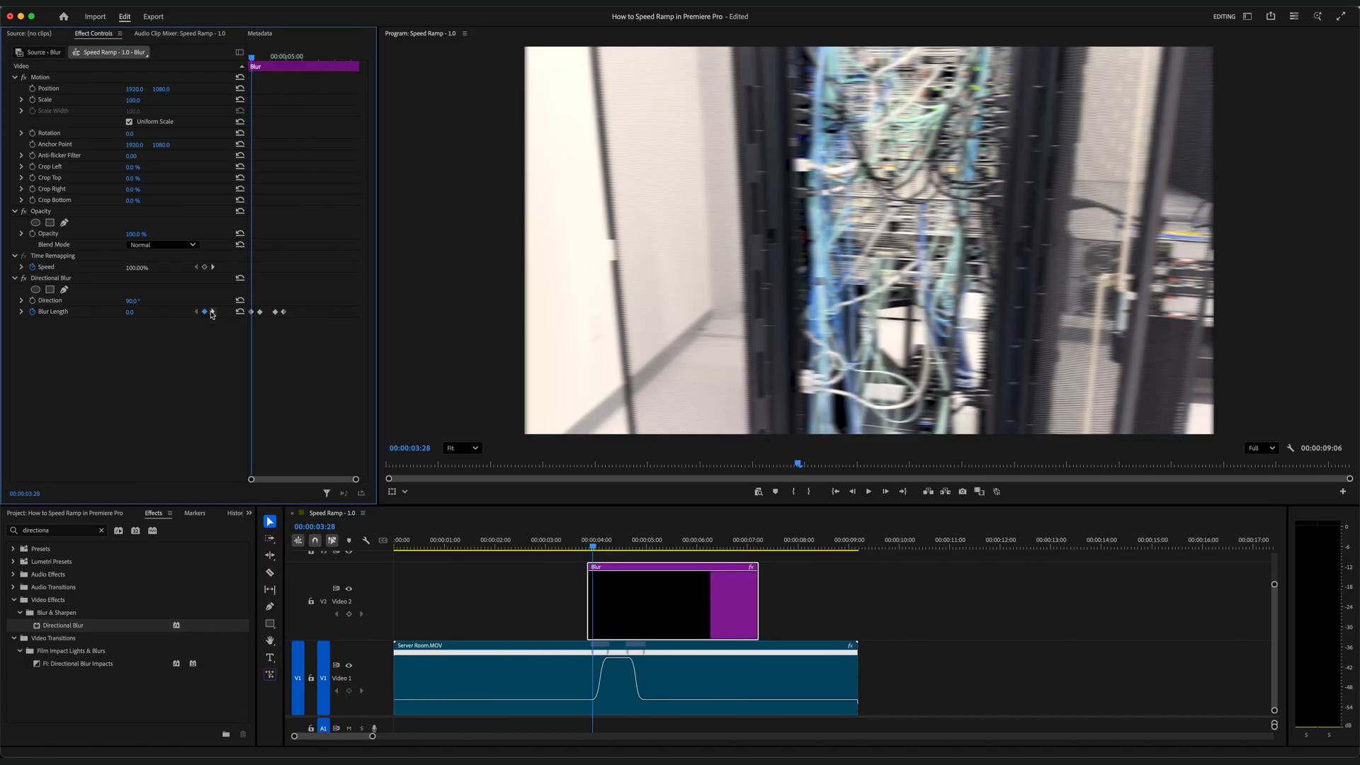
left_click(214, 311)
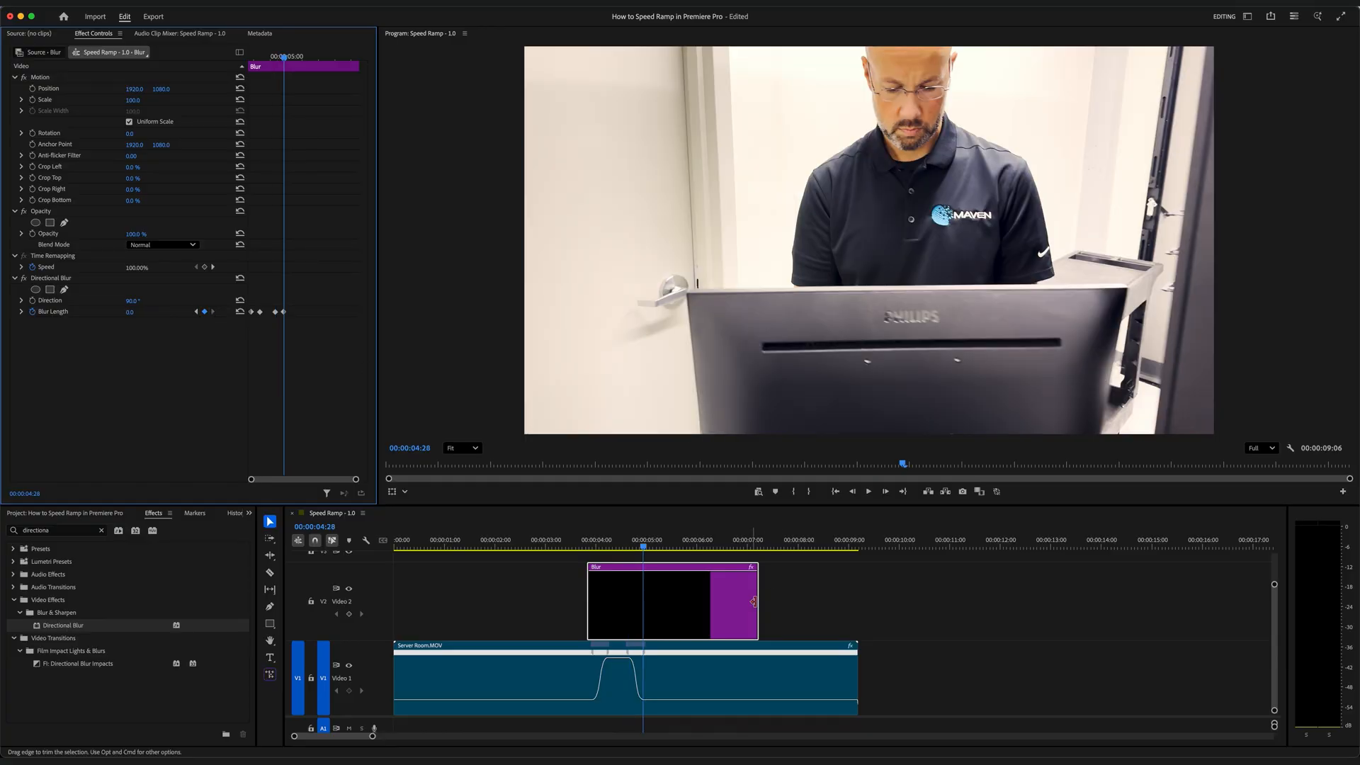
left_click_drag(732, 601, 642, 601)
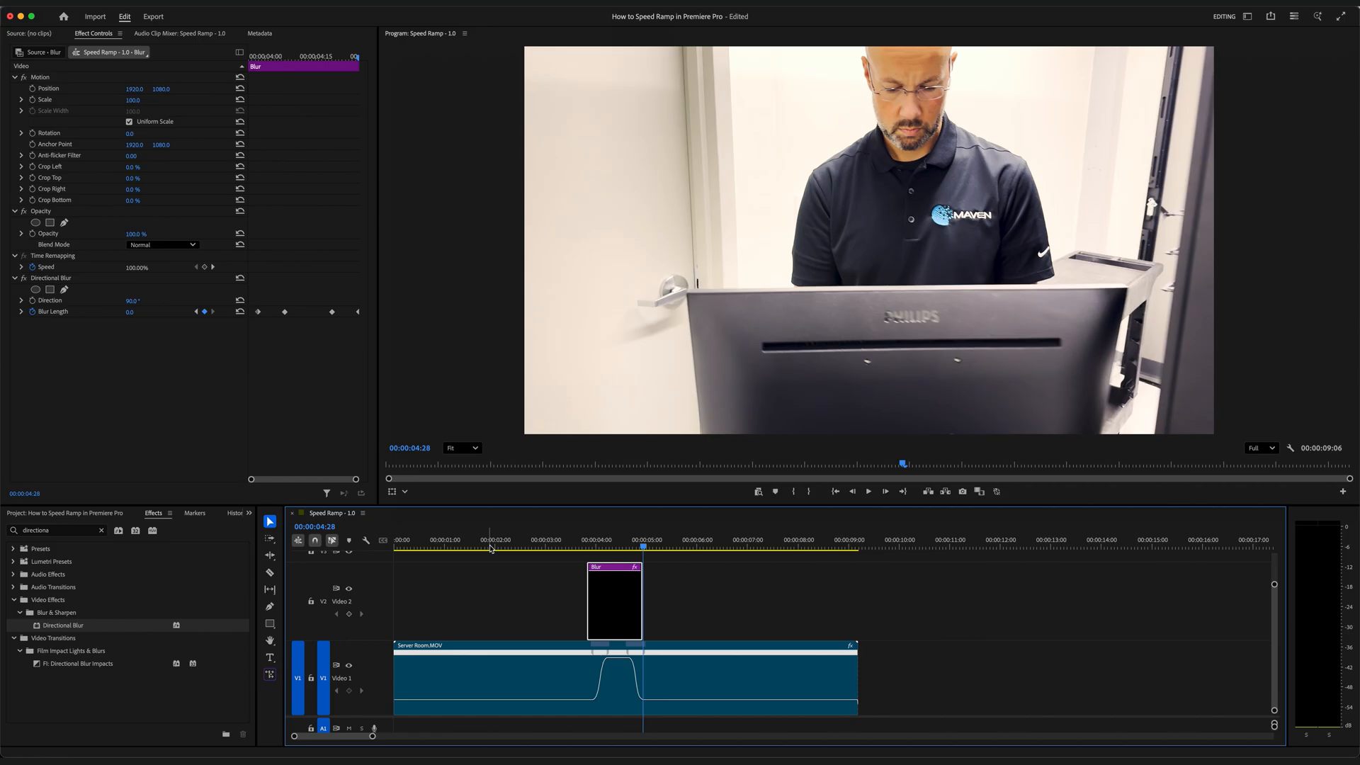
Play the sequence twice from before the speed ramp to review the ramp with the animated blur
left_click(489, 547)
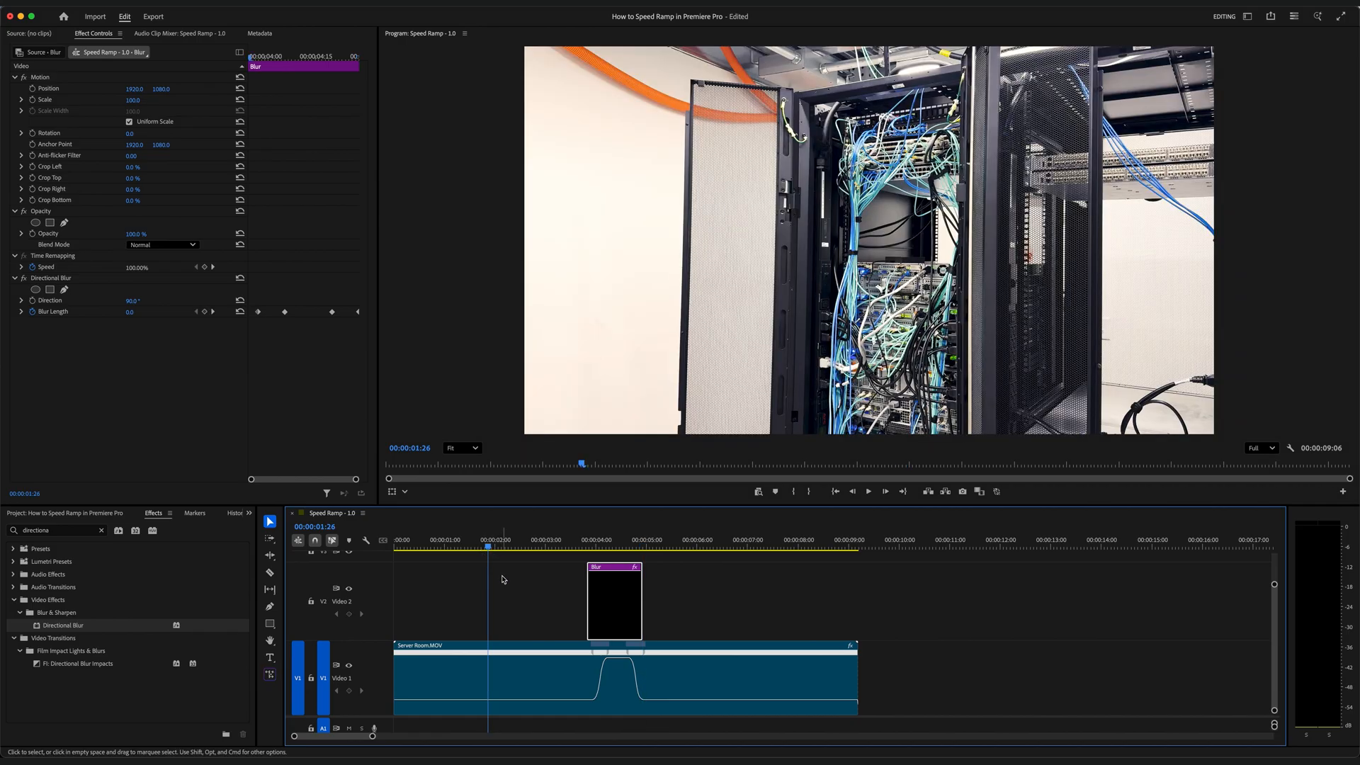
key("space")
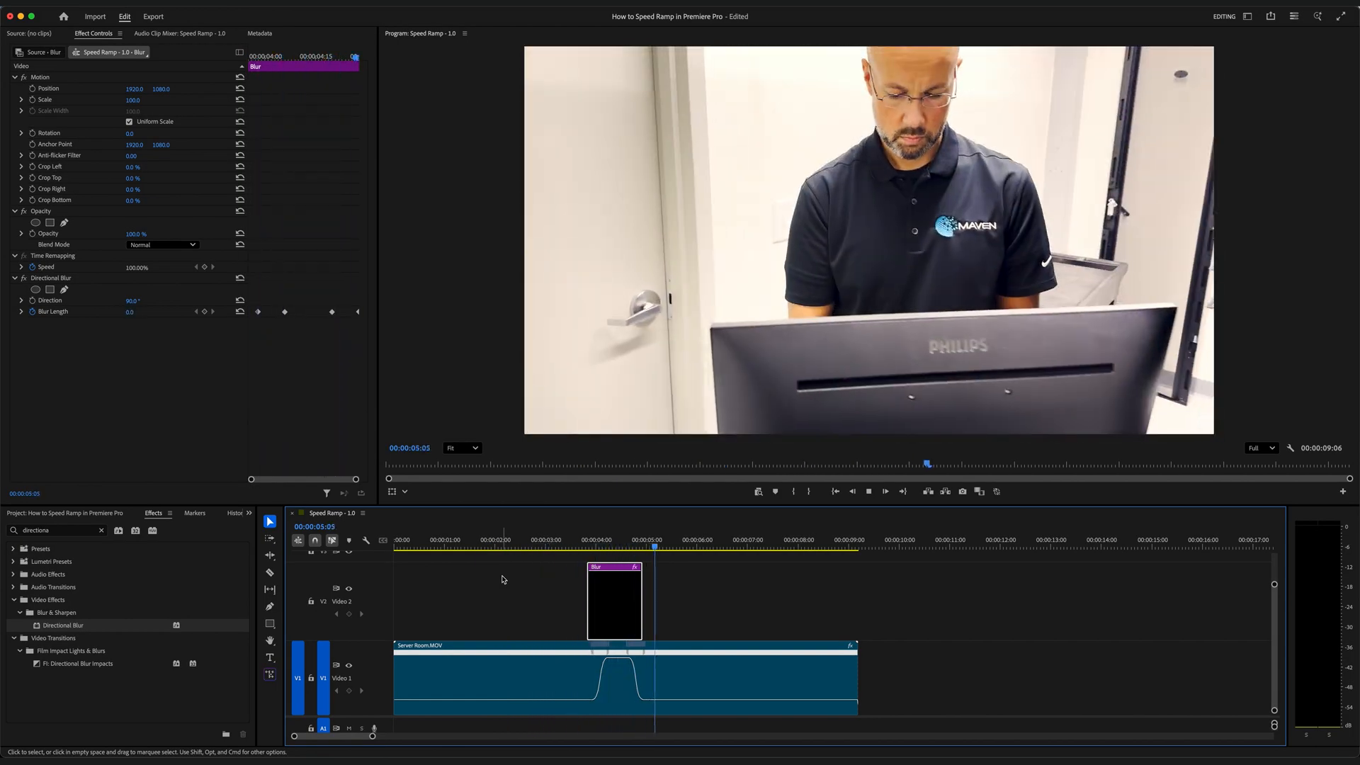
key("space")
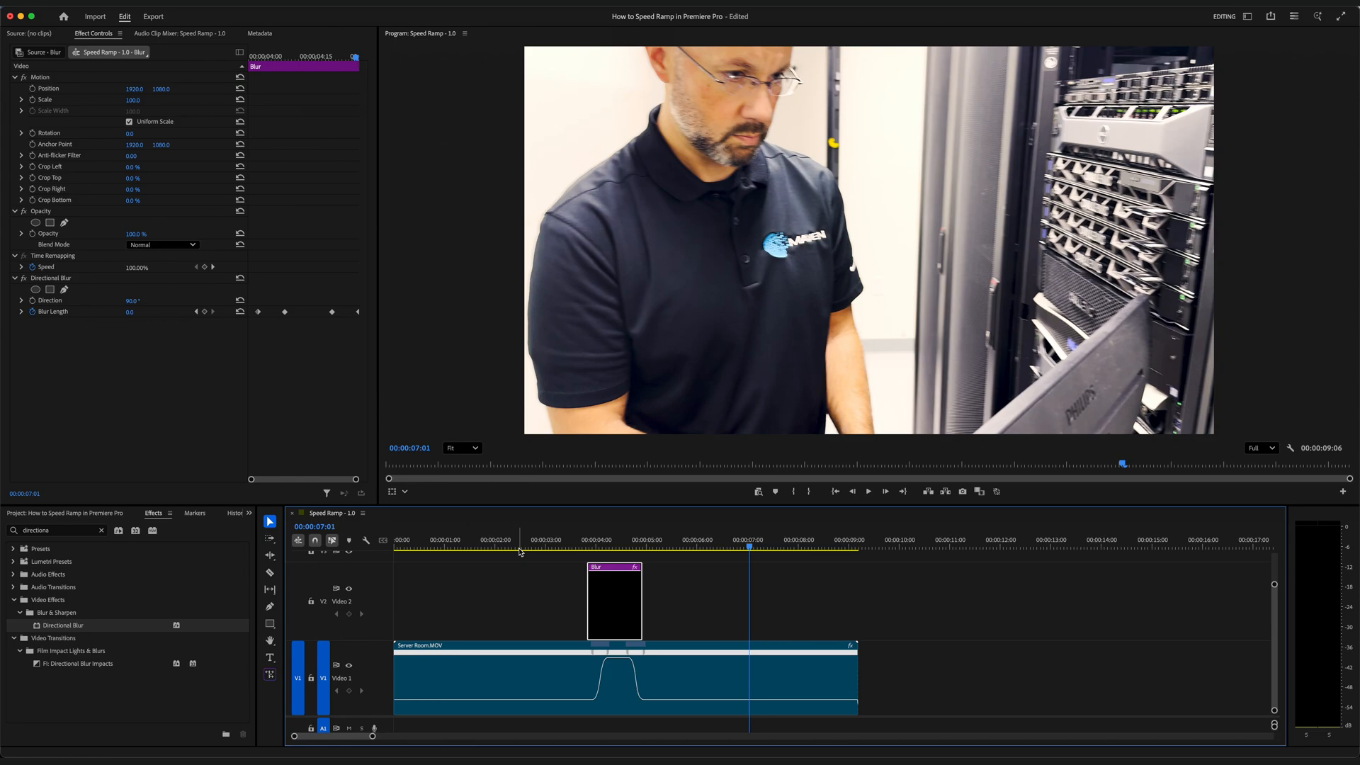
left_click(519, 552)
key("space")
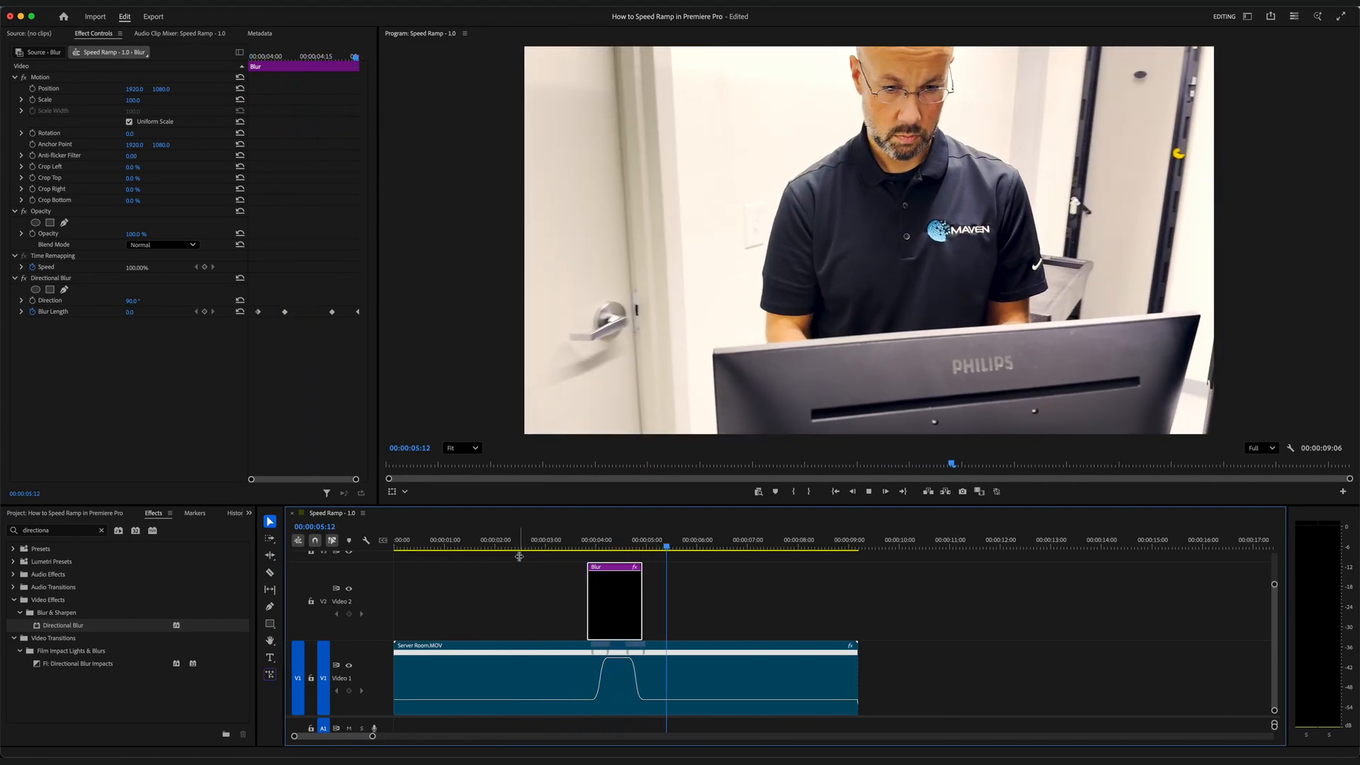
key("space")
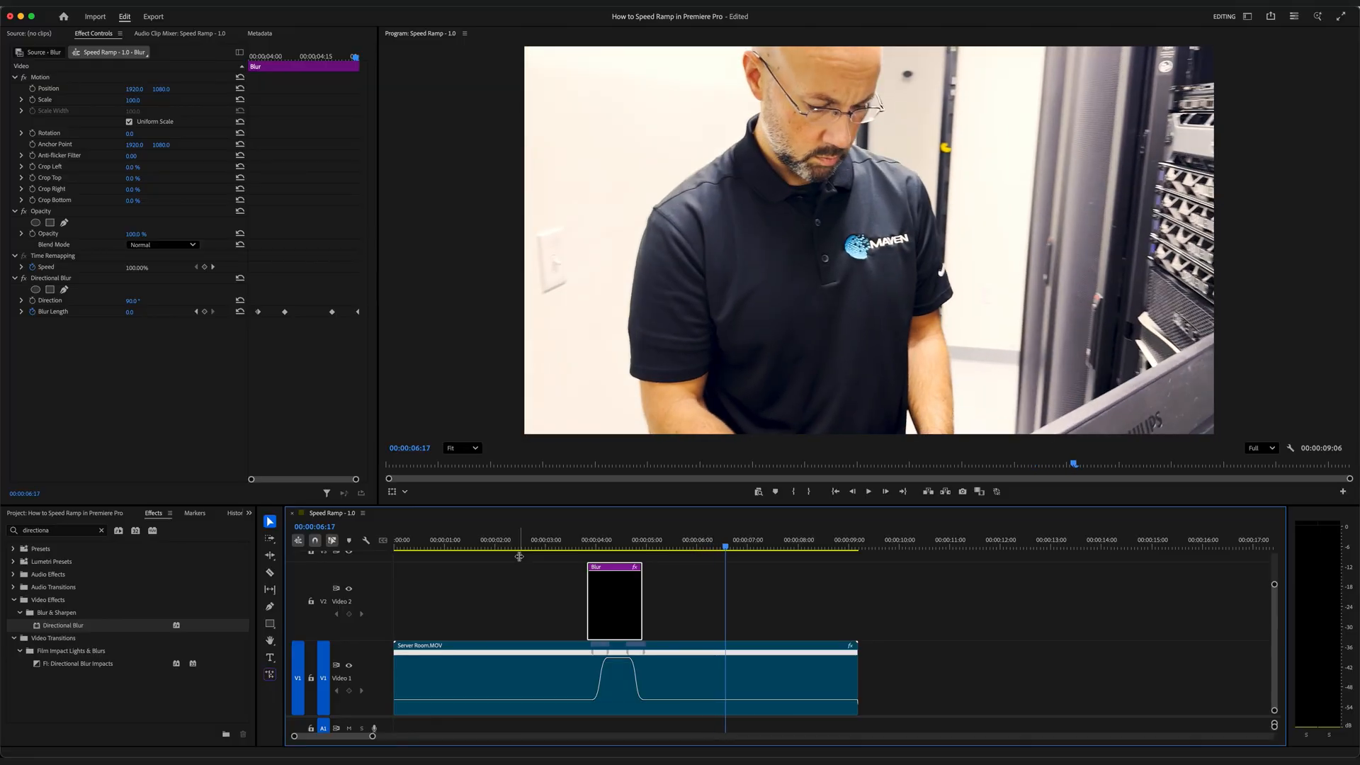